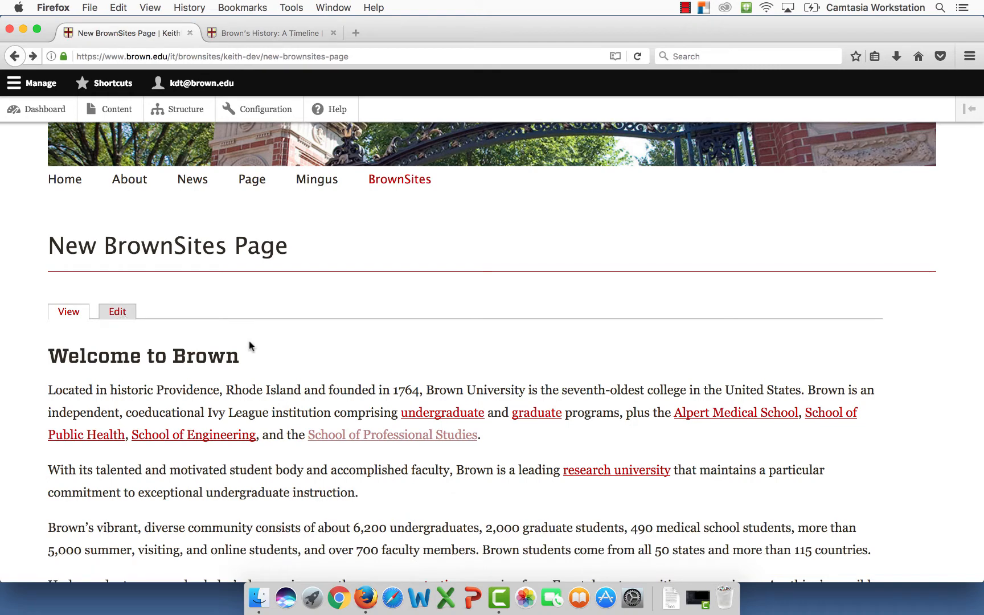
- Open the New BrownSites Page edit form and copy the Brown's History timeline page URL
click(117, 312)
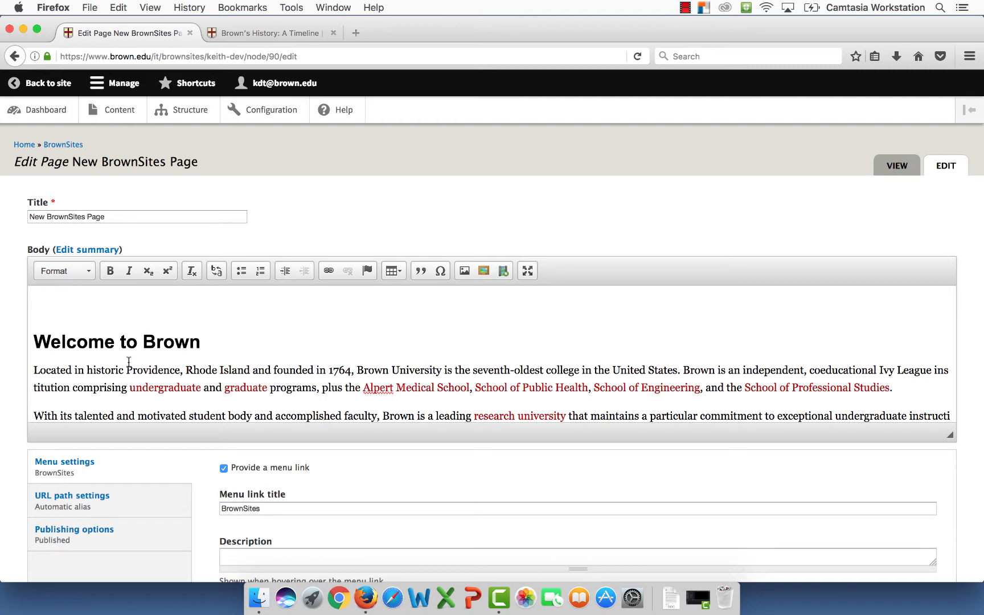
click(267, 36)
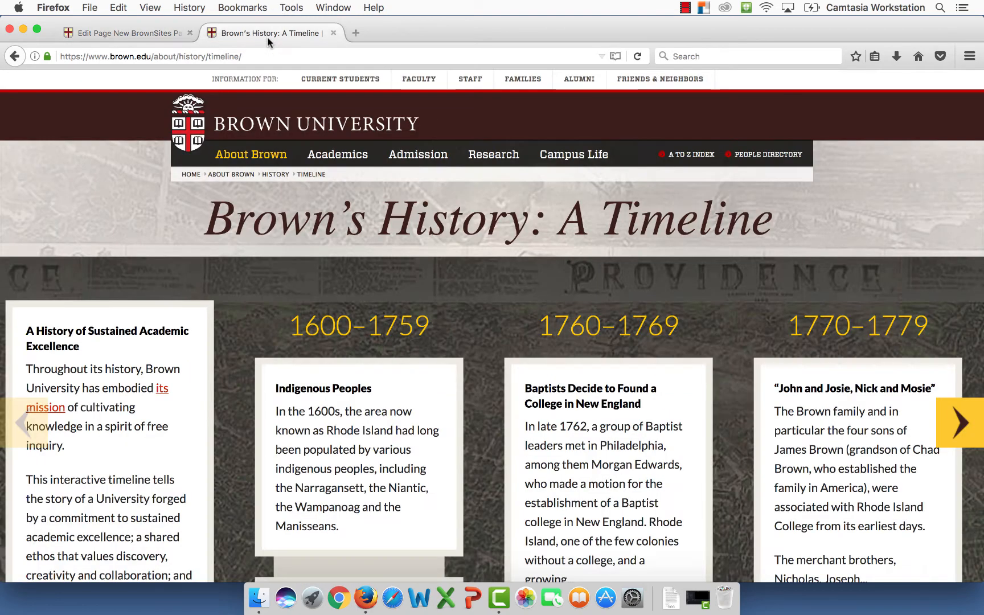
click(249, 55)
key(super+c)
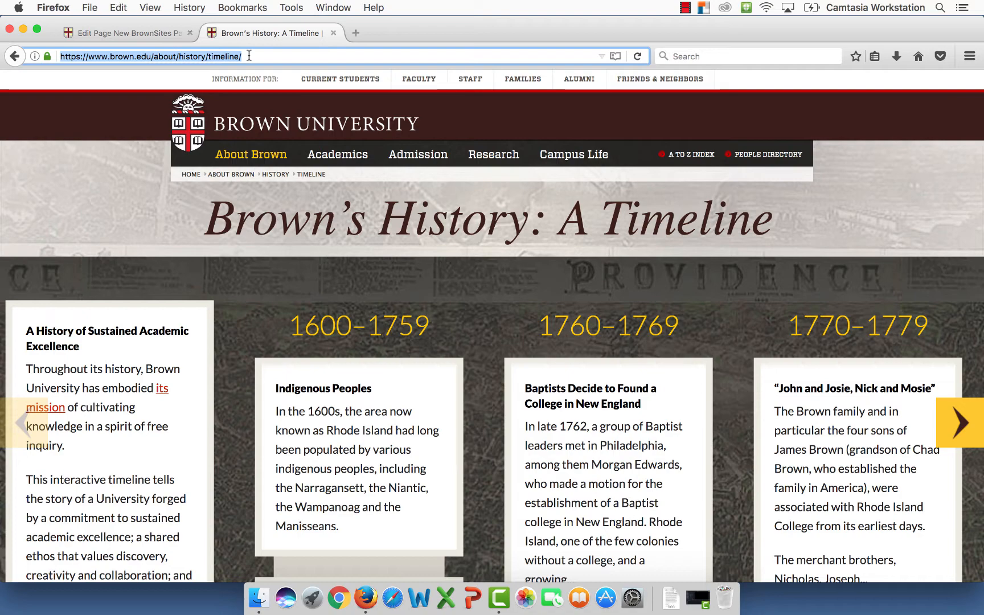
click(151, 34)
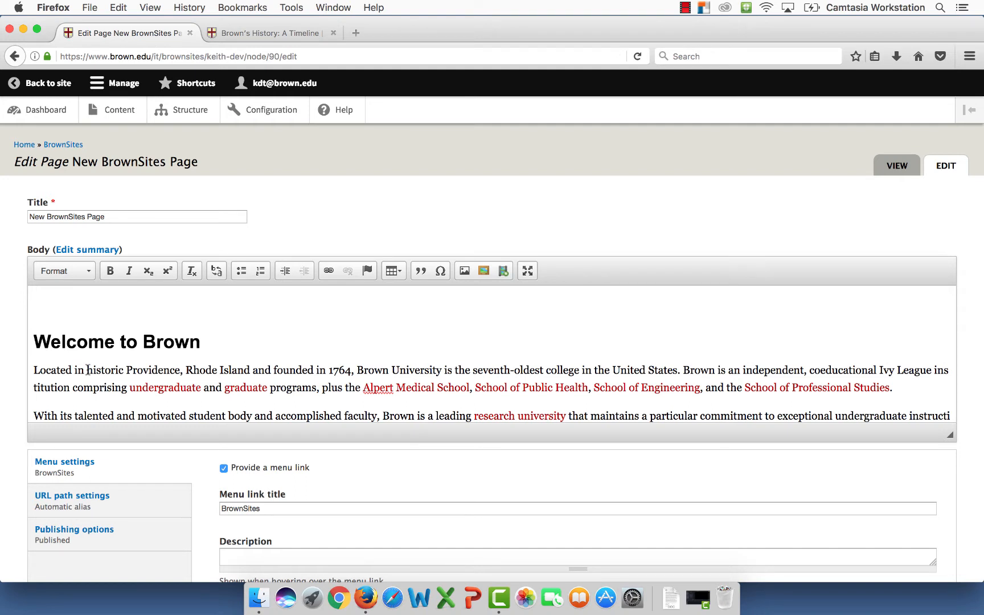
drag(87, 370, 250, 371)
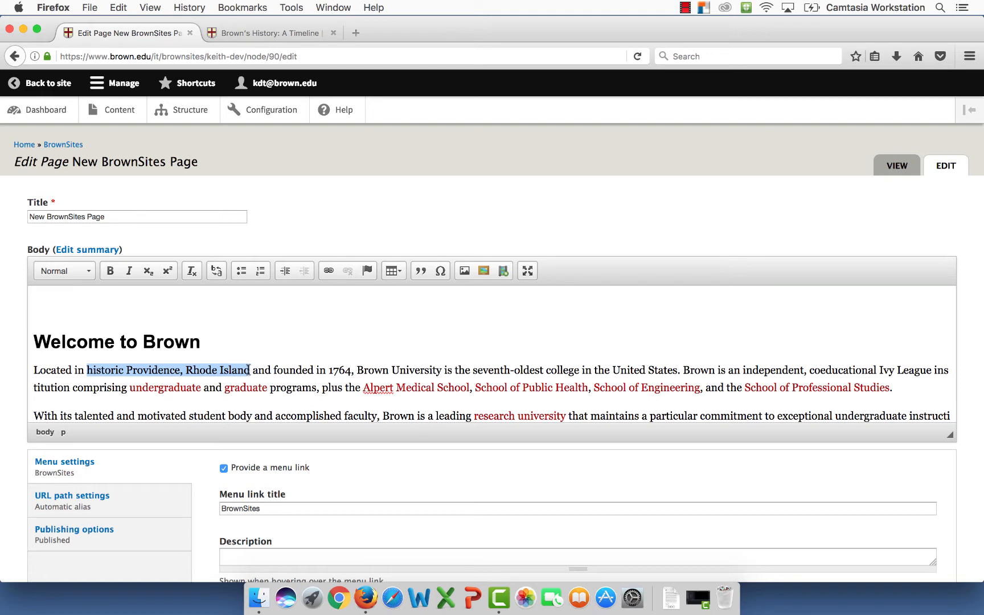
click(328, 271)
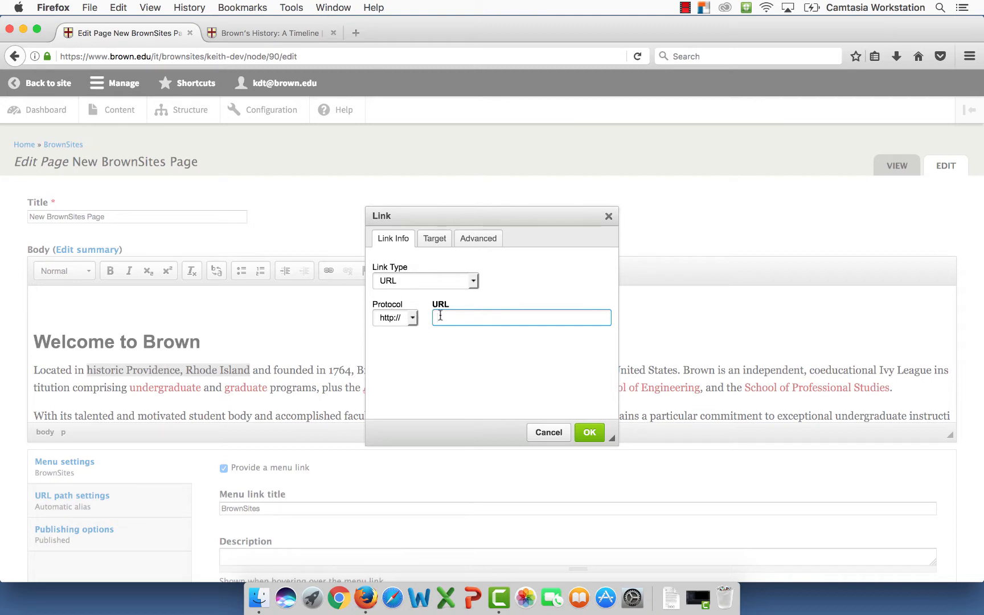
key(super+v)
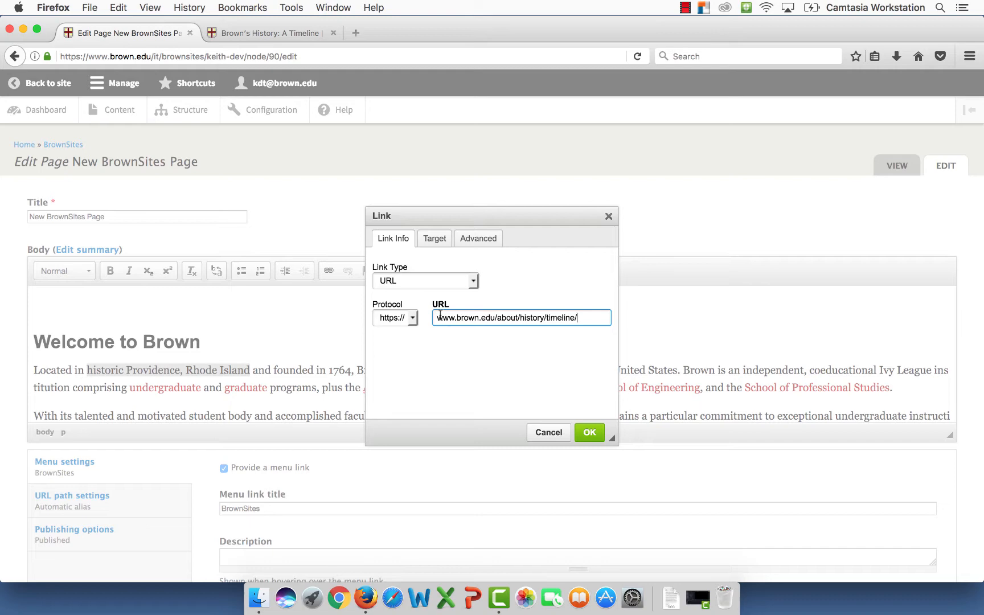
click(592, 431)
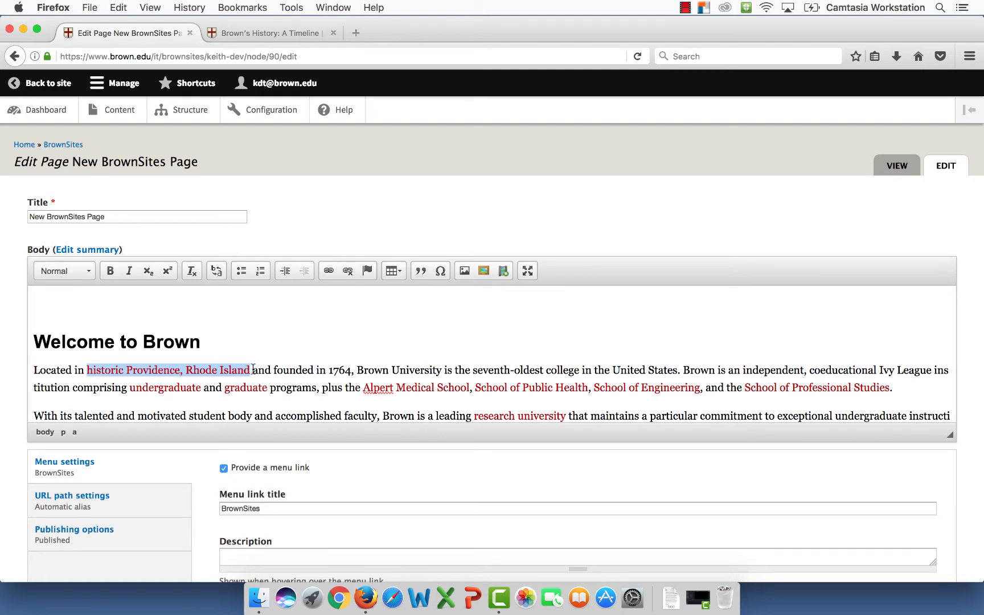
- Save the New BrownSites Page and check the new Providence link in view mode
scroll(18, 436, down, 1)
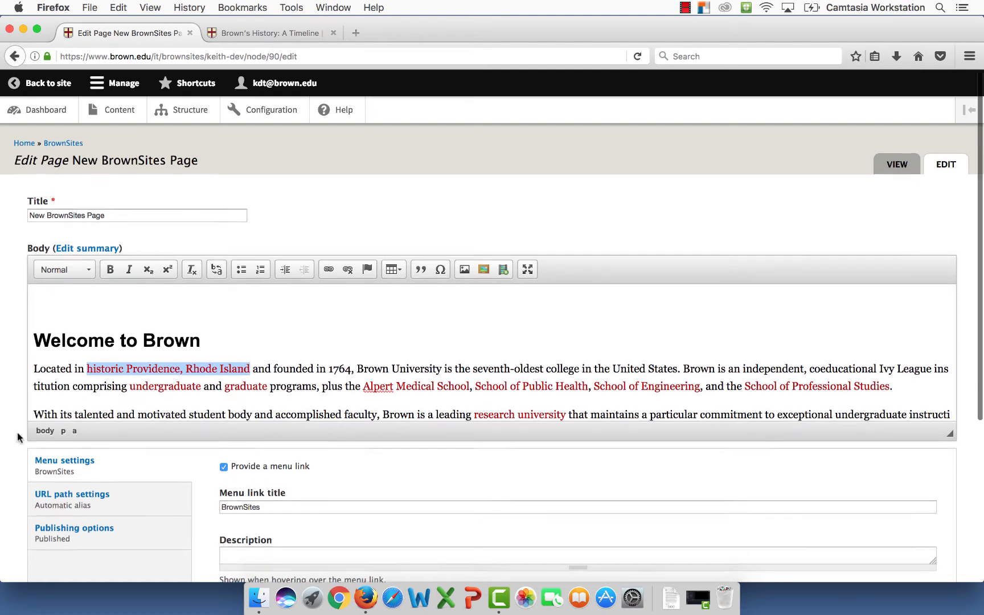
scroll(18, 437, down, 5)
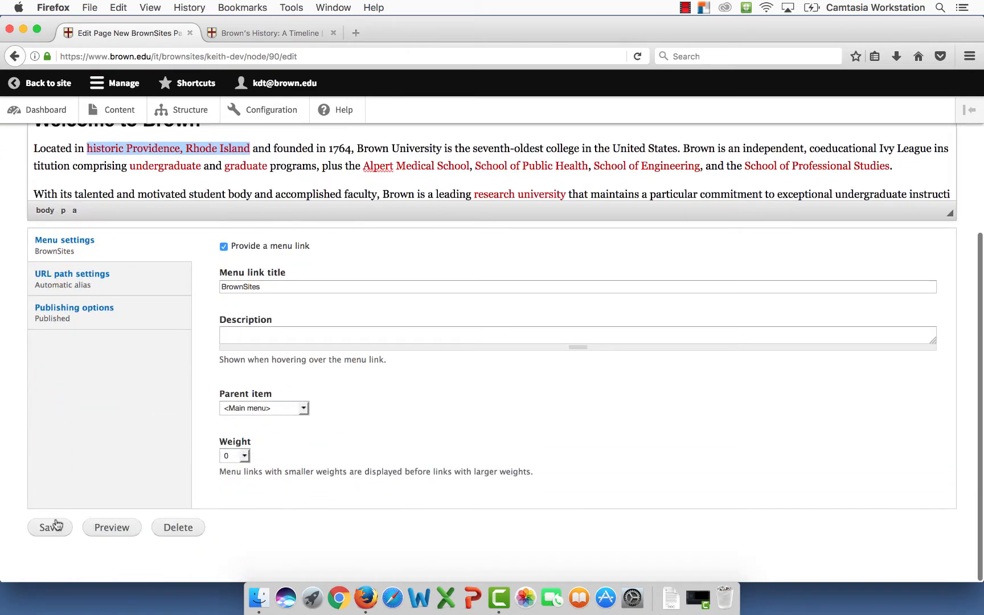
click(55, 531)
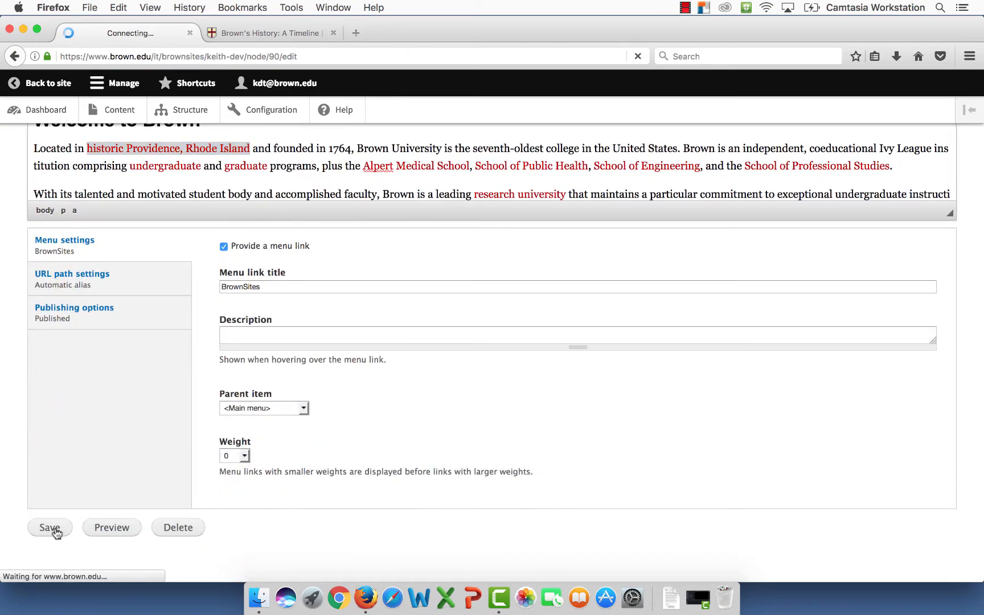
scroll(68, 510, down, 3)
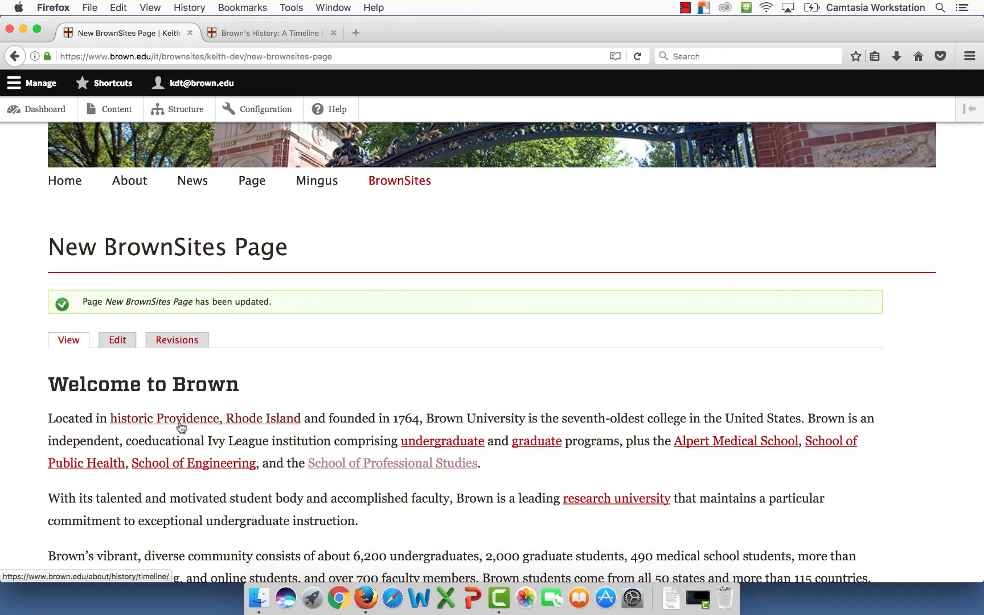
click(180, 423)
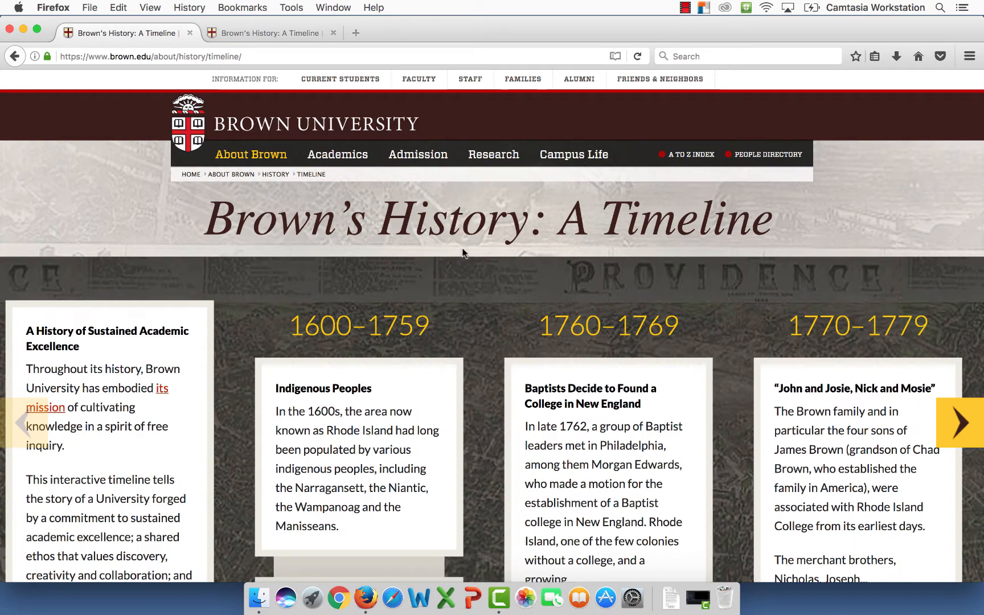
scroll(462, 252, down, 5)
scroll(461, 252, up, 3)
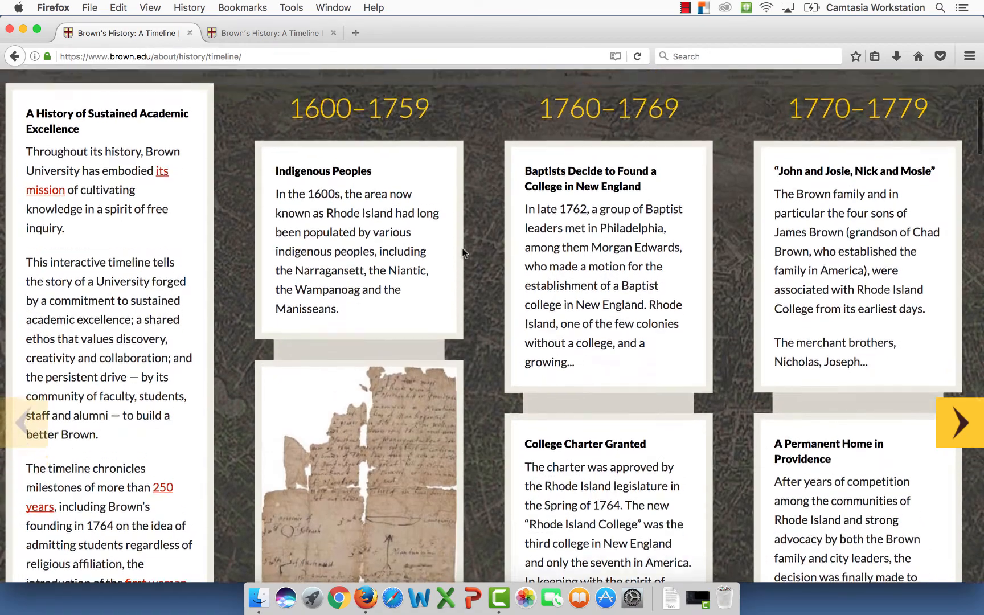
scroll(461, 253, up, 3)
scroll(462, 252, down, 10)
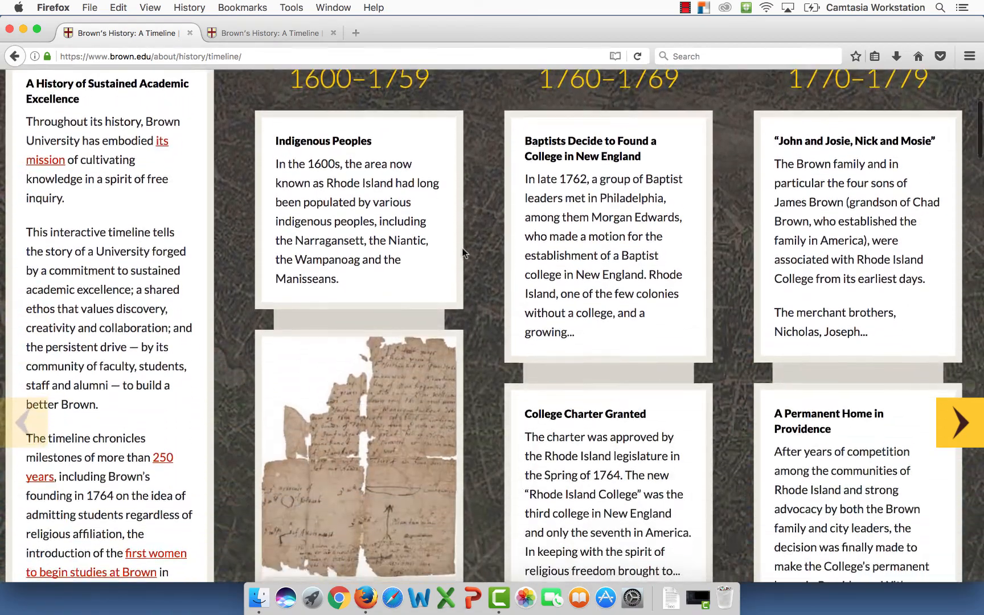
scroll(462, 252, up, 6)
scroll(462, 252, up, 5)
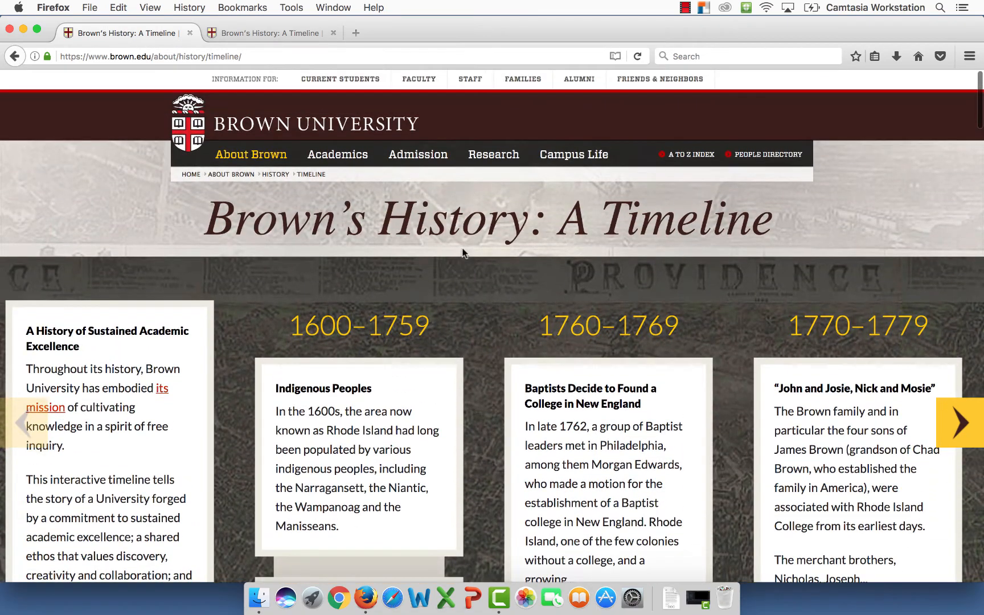
click(18, 55)
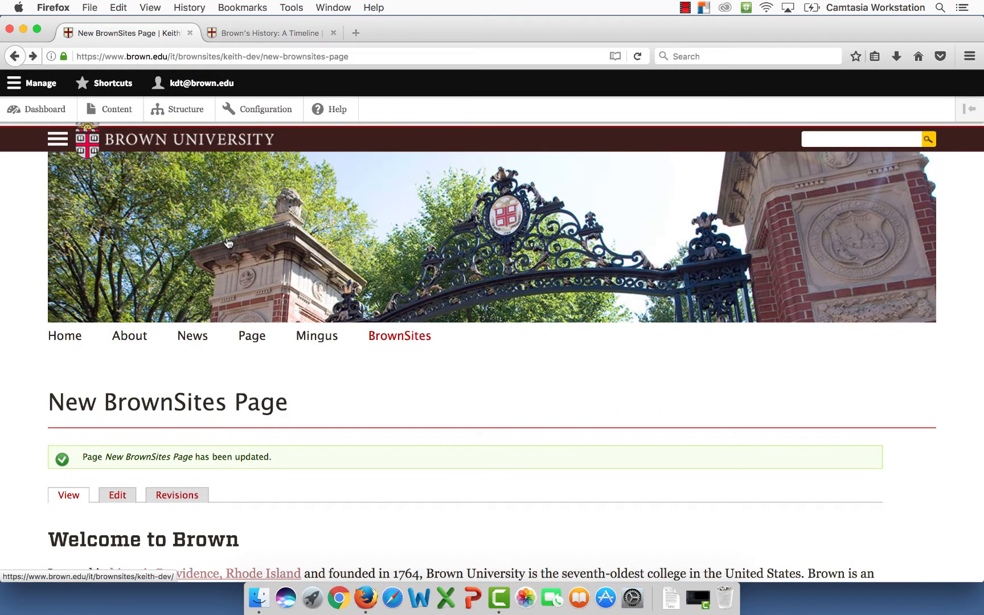
scroll(228, 244, down, 5)
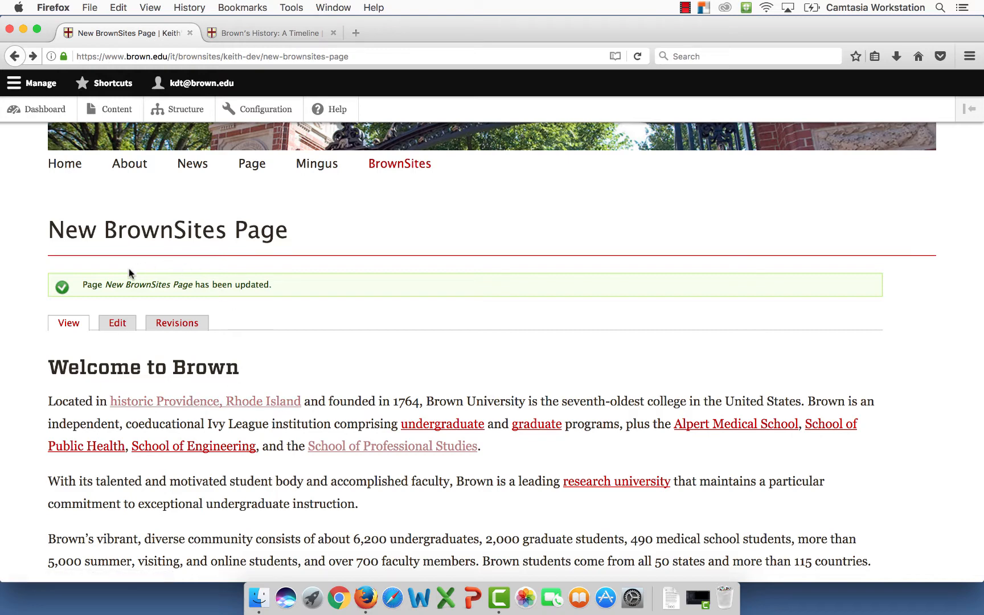
- Reopen the page editor and place the cursor before 'Additional programs'
click(117, 323)
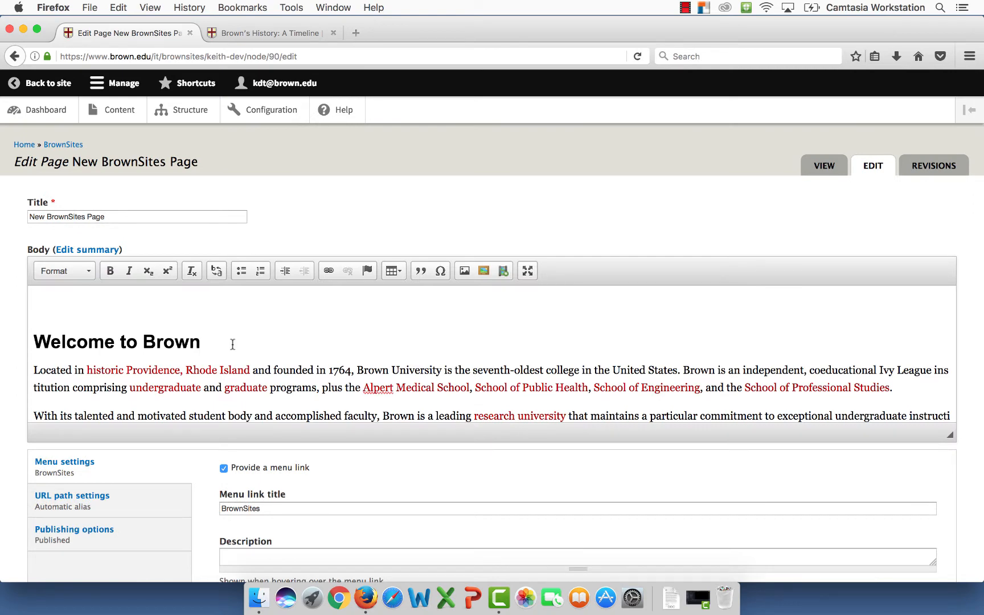
scroll(232, 344, down, 10)
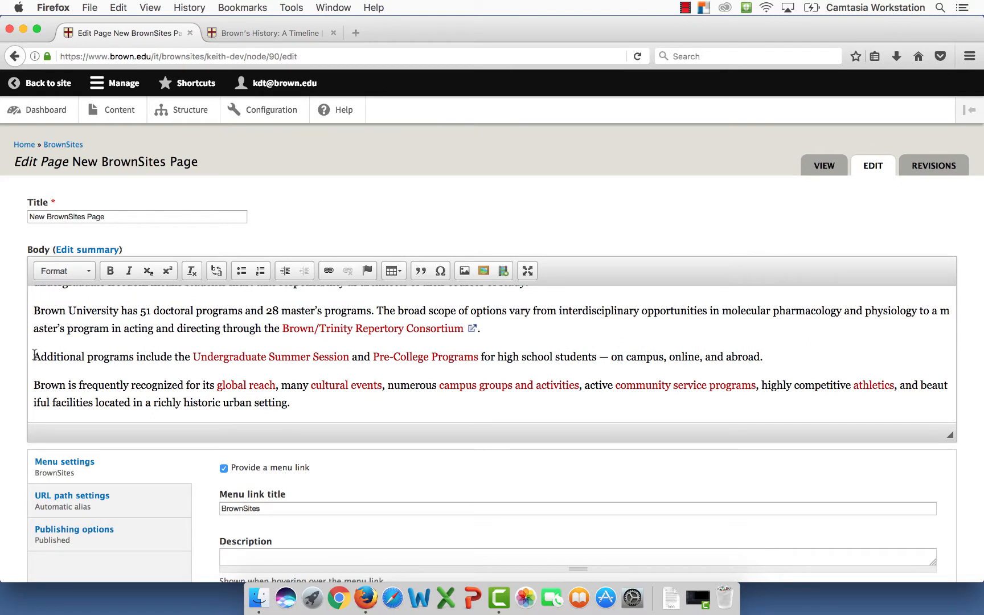
click(34, 355)
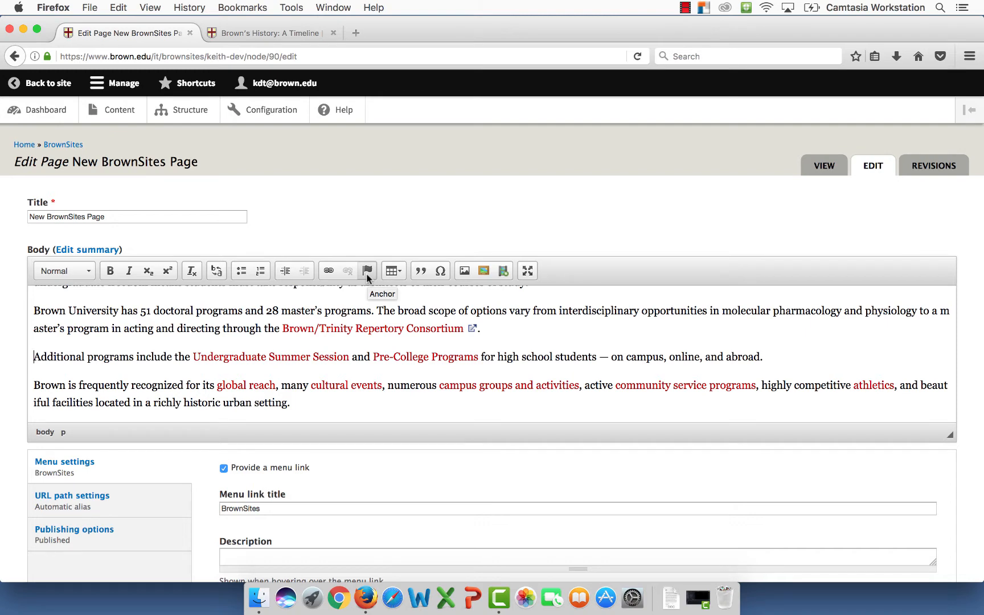
- Insert an anchor named 'computer' at the start of the 'Additional programs' paragraph
click(367, 271)
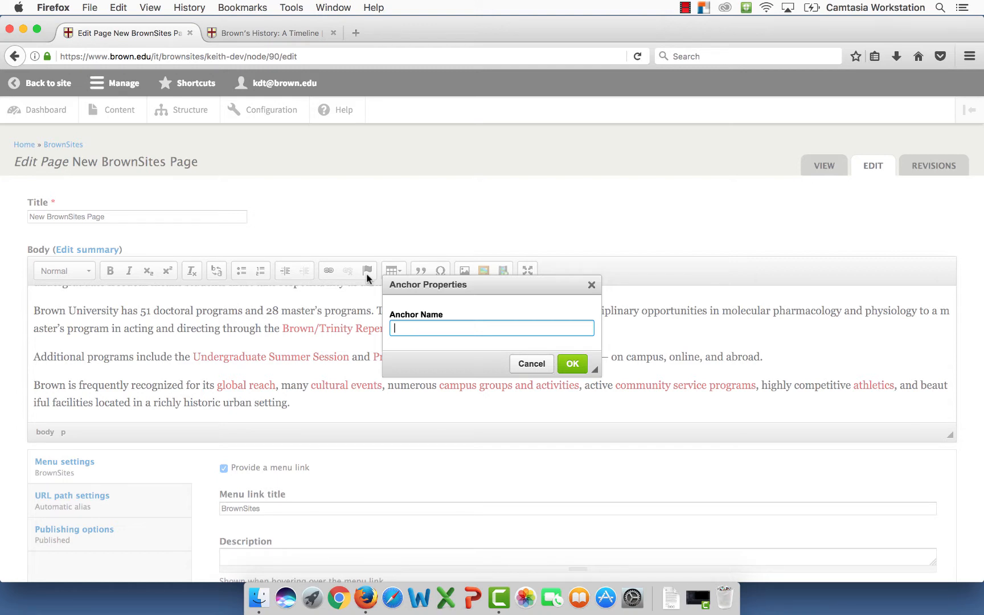
text(computer)
click(571, 366)
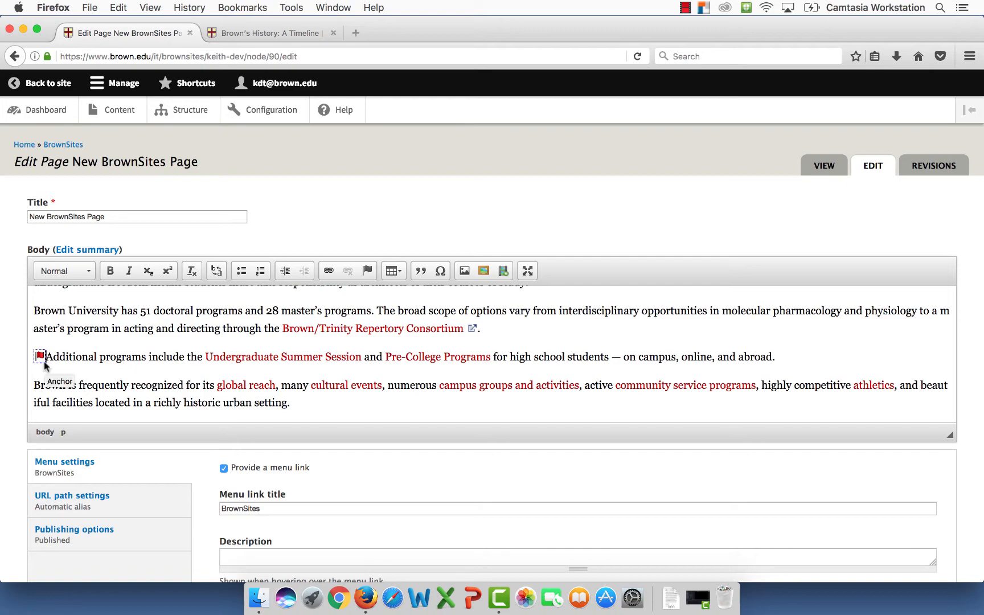
- Link 'talented and motivated' to the in-page anchor 'computer' and save the page
scroll(75, 351, up, 8)
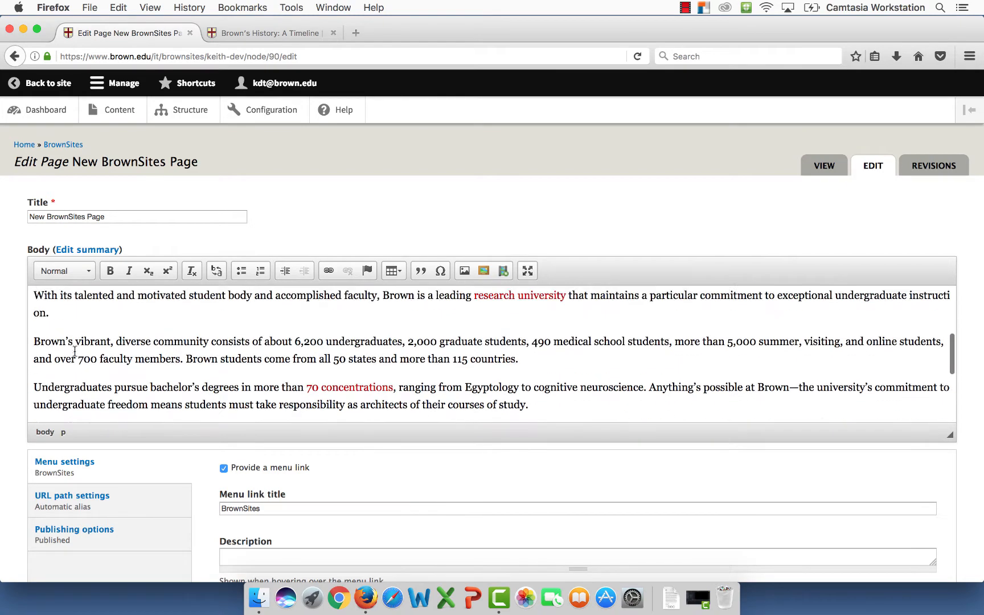
scroll(75, 350, up, 3)
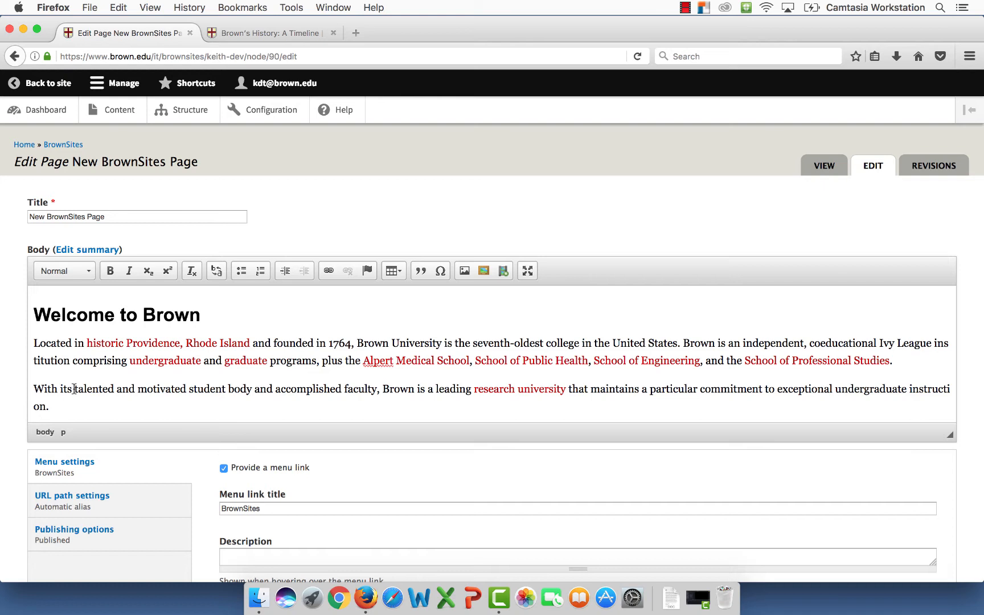
drag(74, 389, 186, 389)
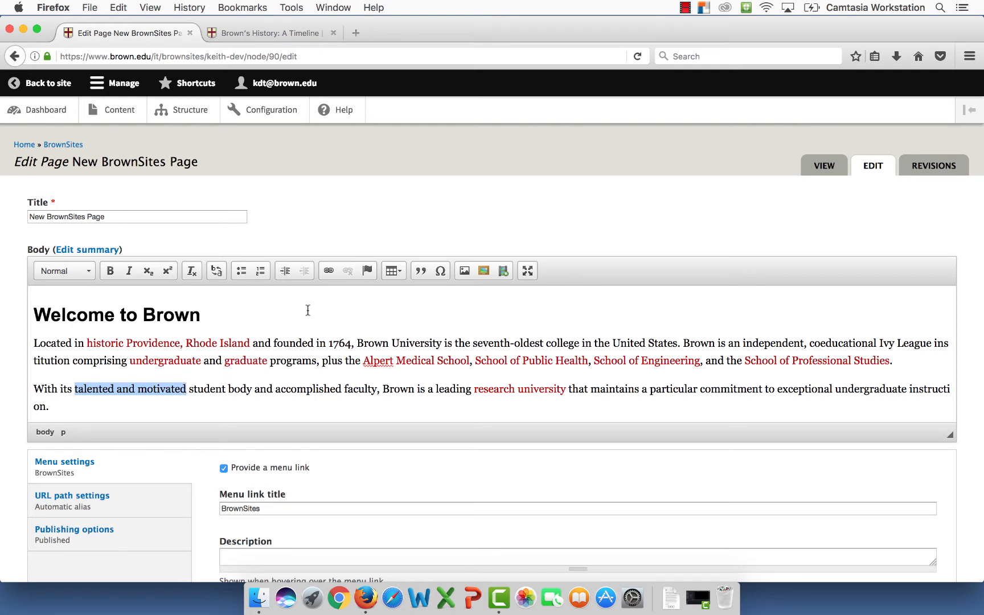
click(329, 272)
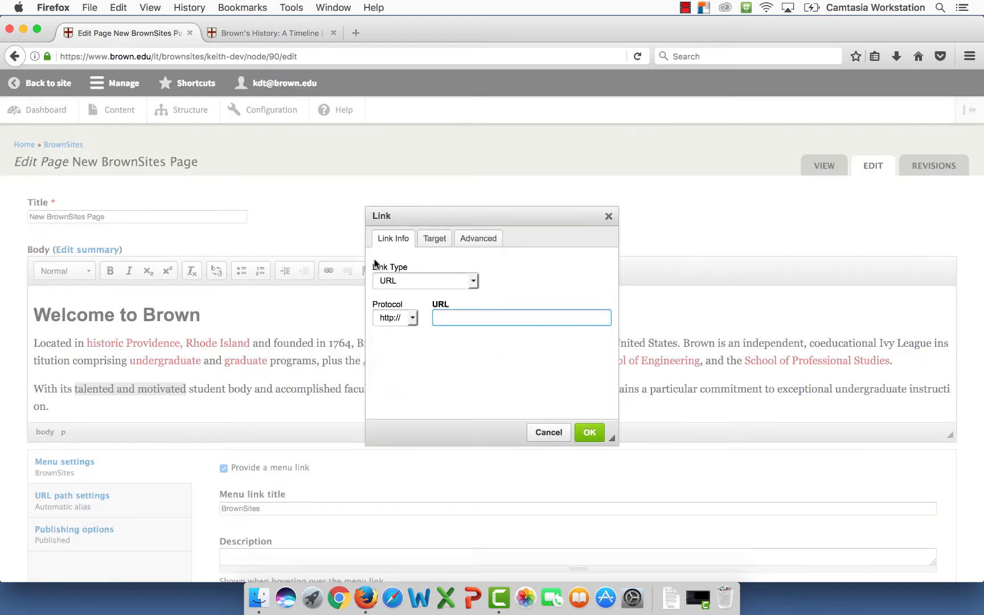
click(471, 280)
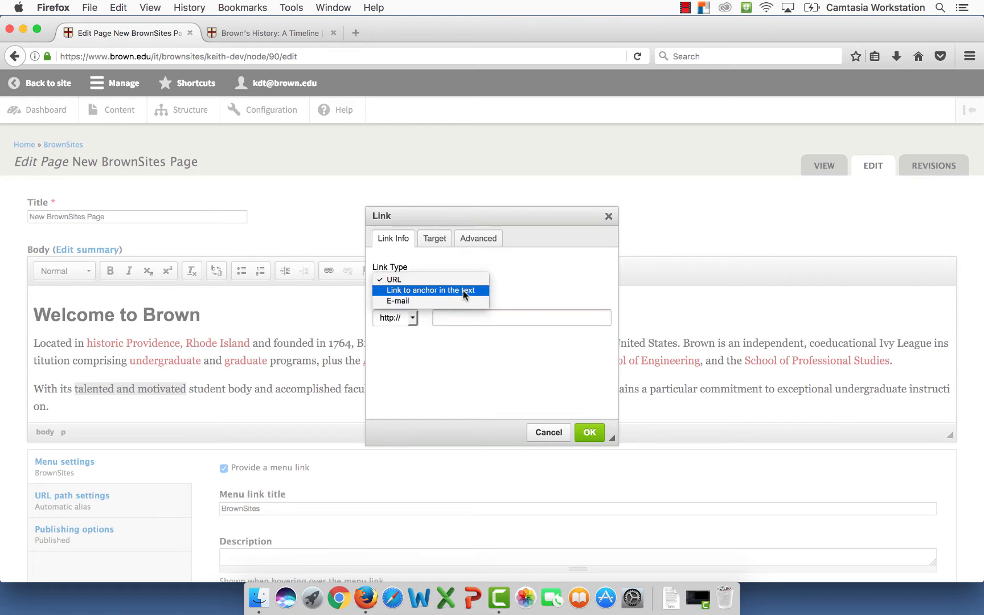
click(464, 291)
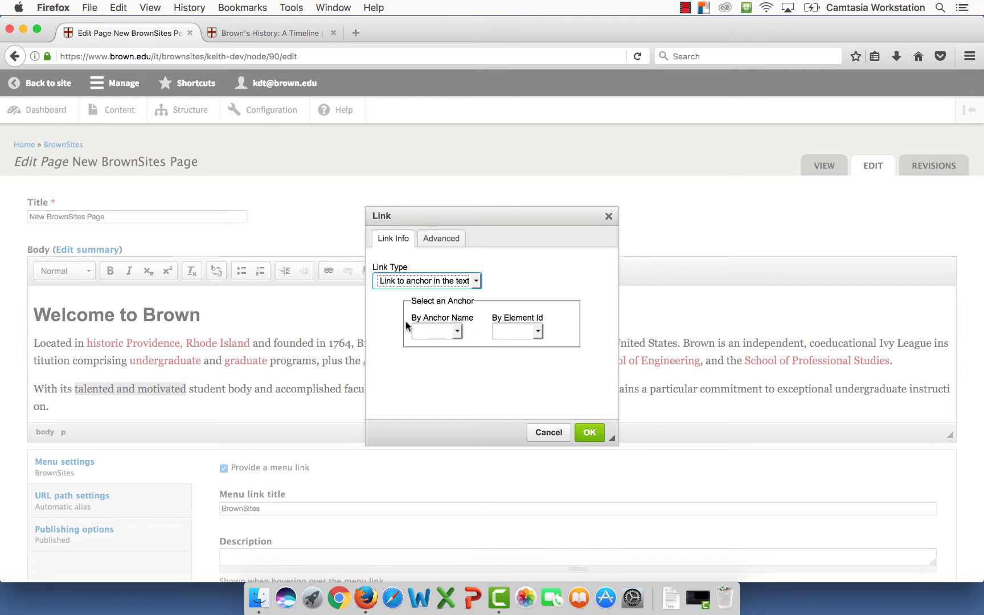
click(457, 331)
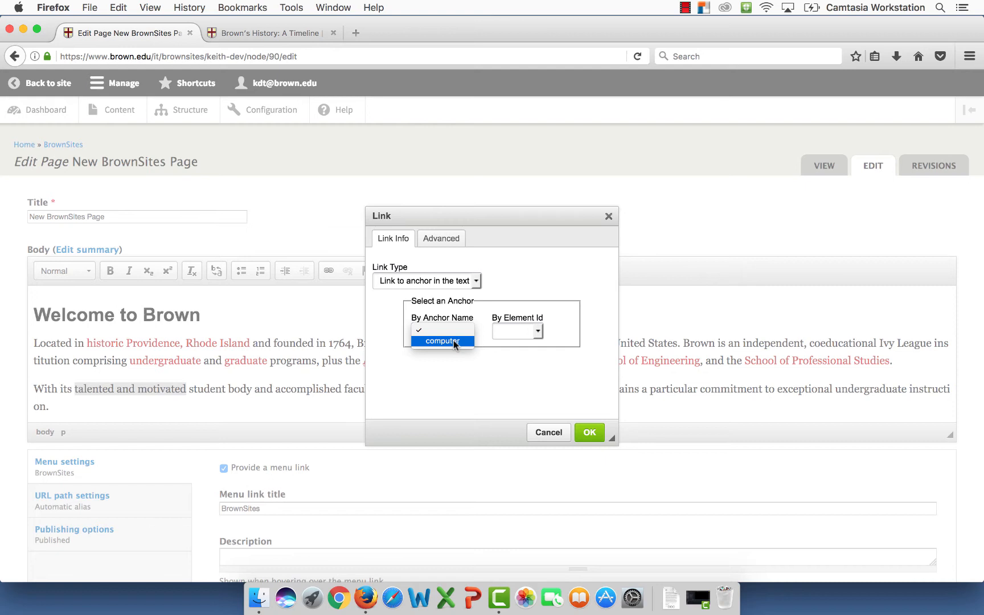
click(453, 340)
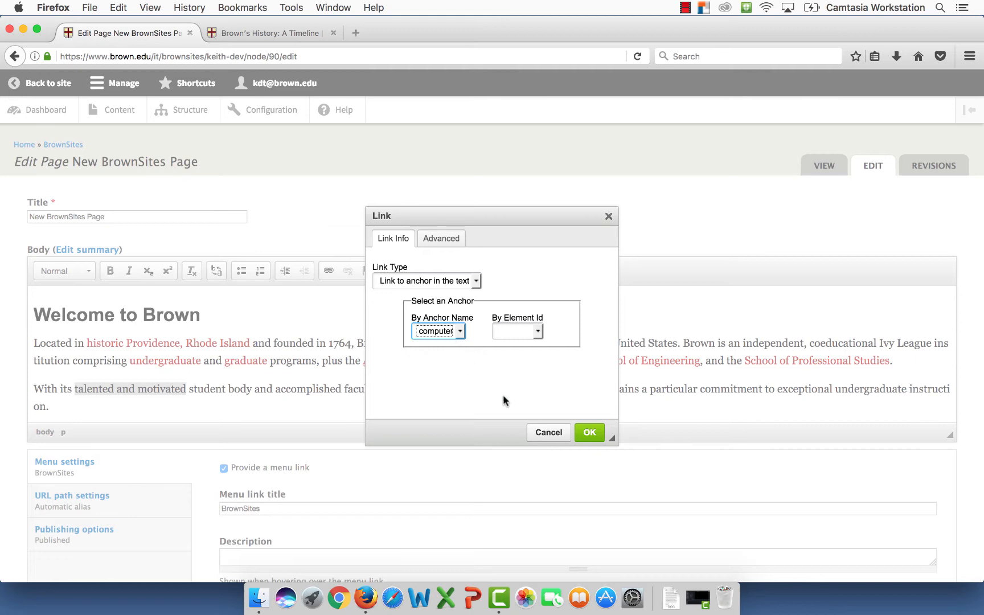
click(589, 433)
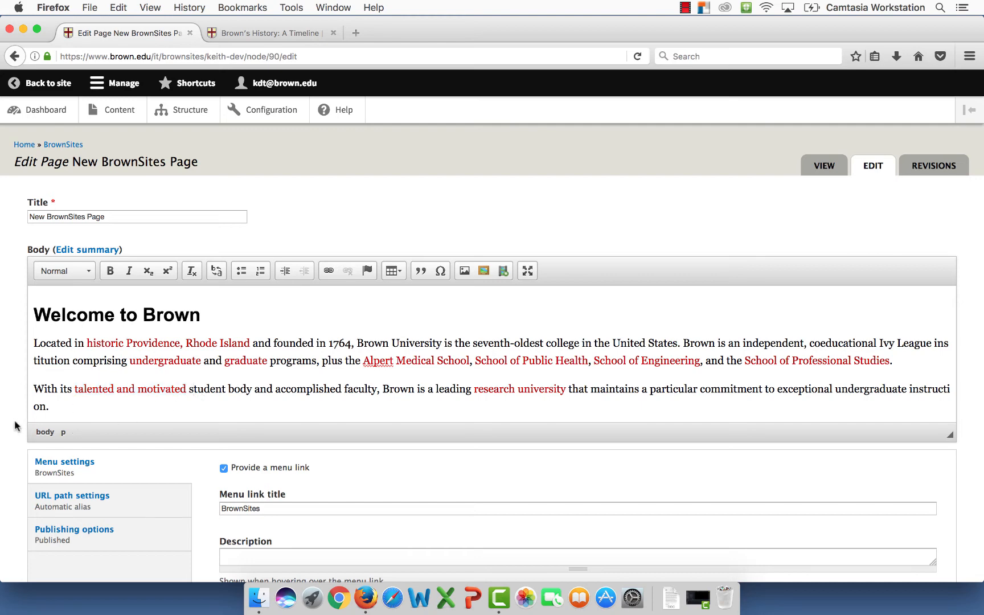
scroll(17, 424, down, 5)
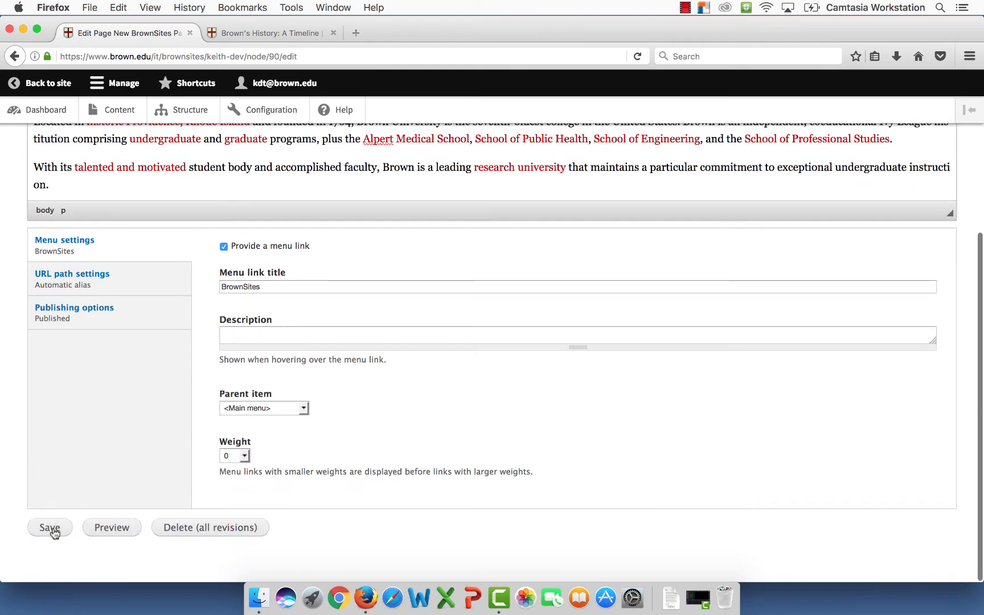
click(52, 531)
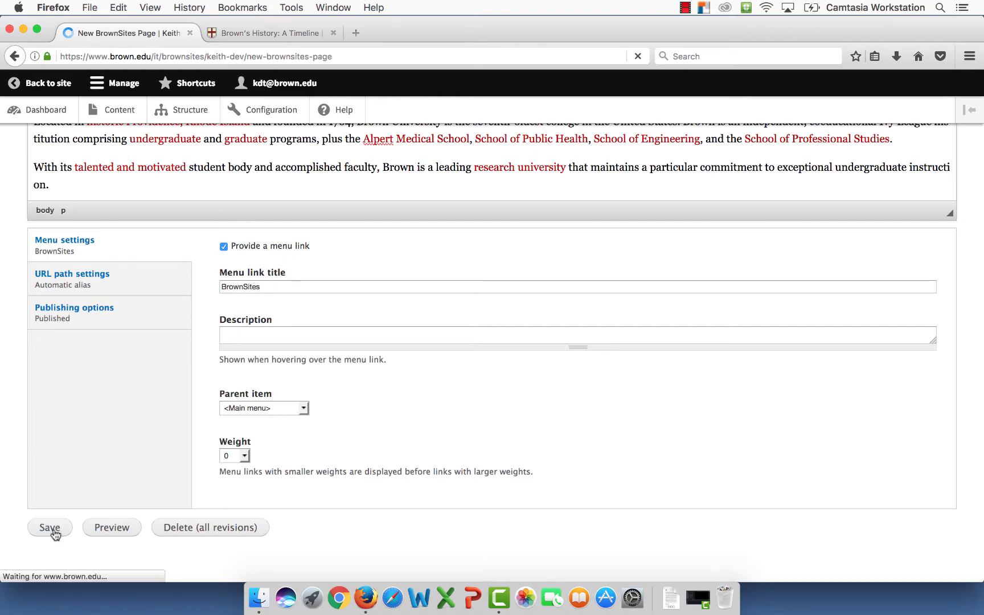
- Test the 'talented and motivated' link twice to confirm it jumps to the computer section
scroll(296, 436, down, 6)
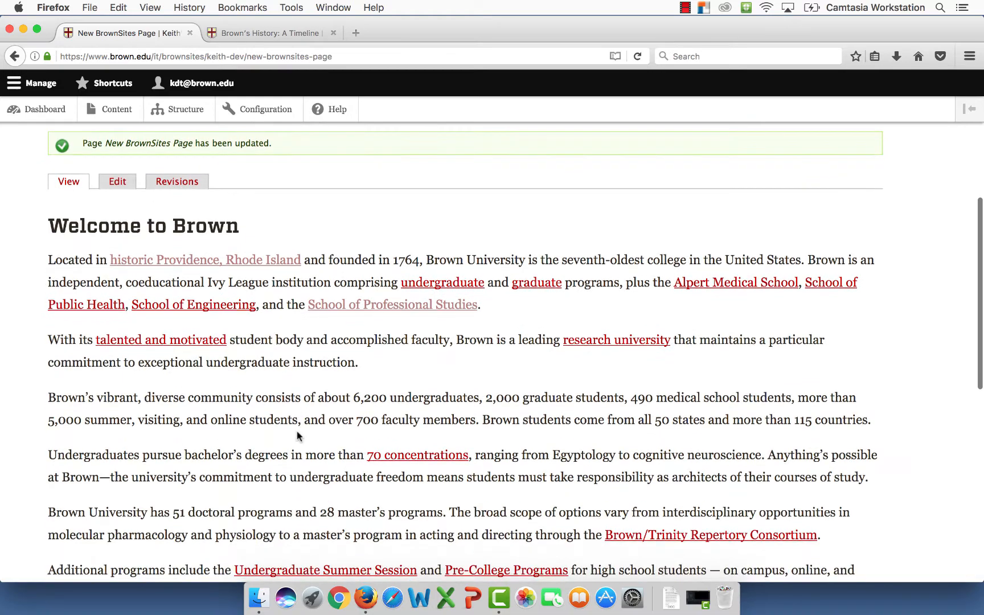
scroll(225, 409, up, 2)
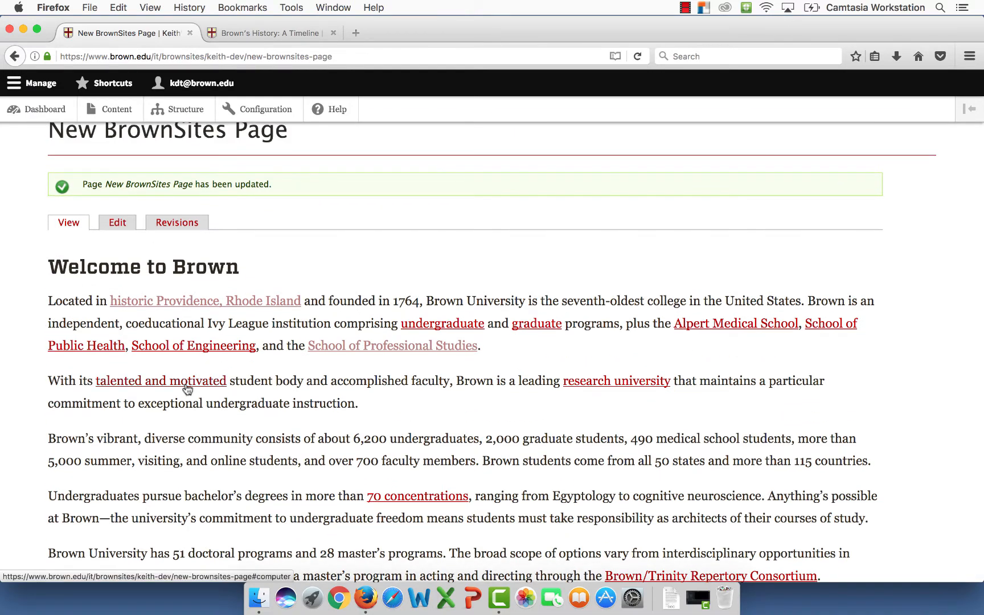
click(187, 389)
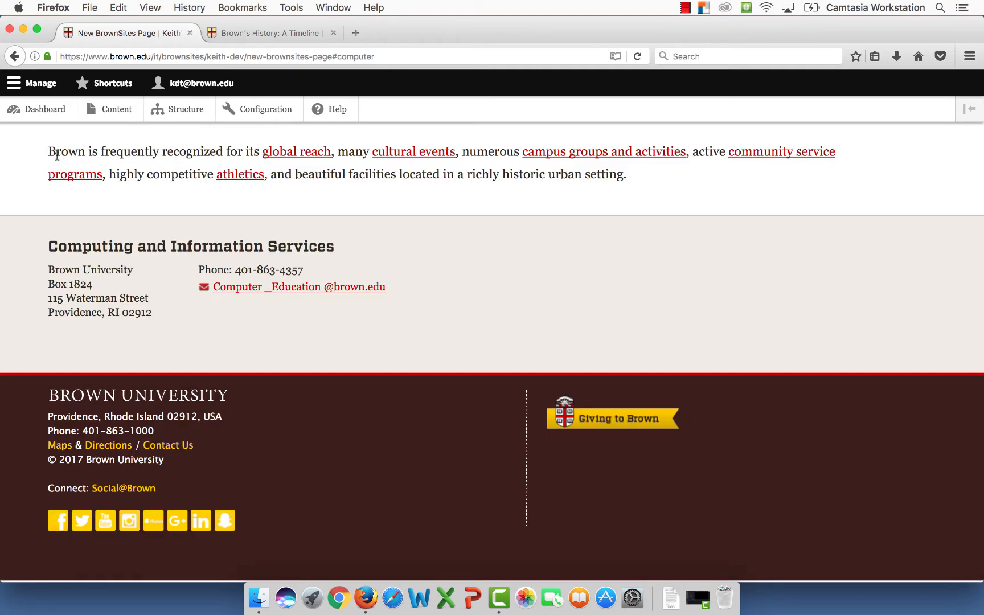
scroll(57, 155, up, 5)
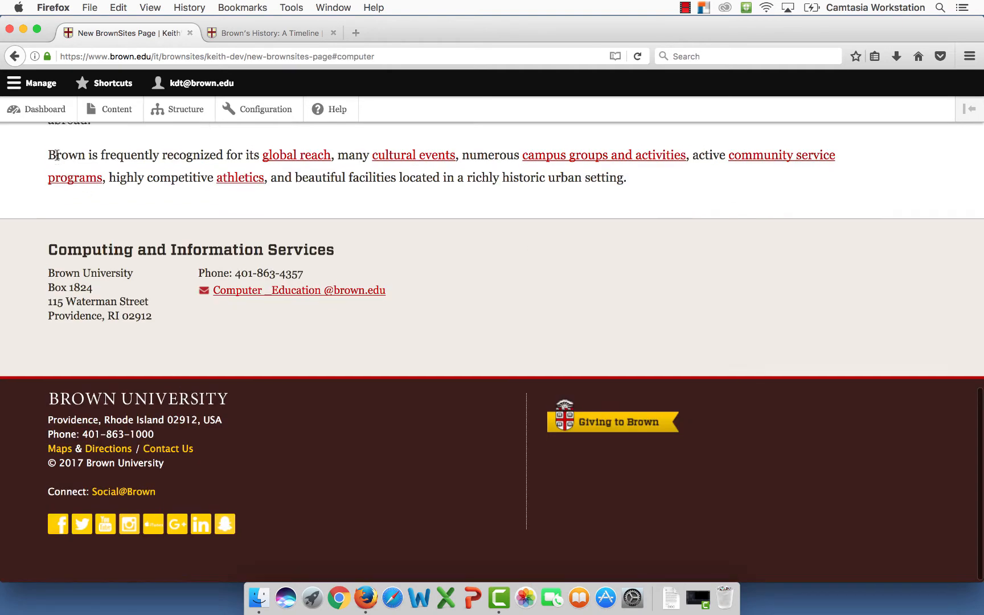
scroll(57, 155, up, 3)
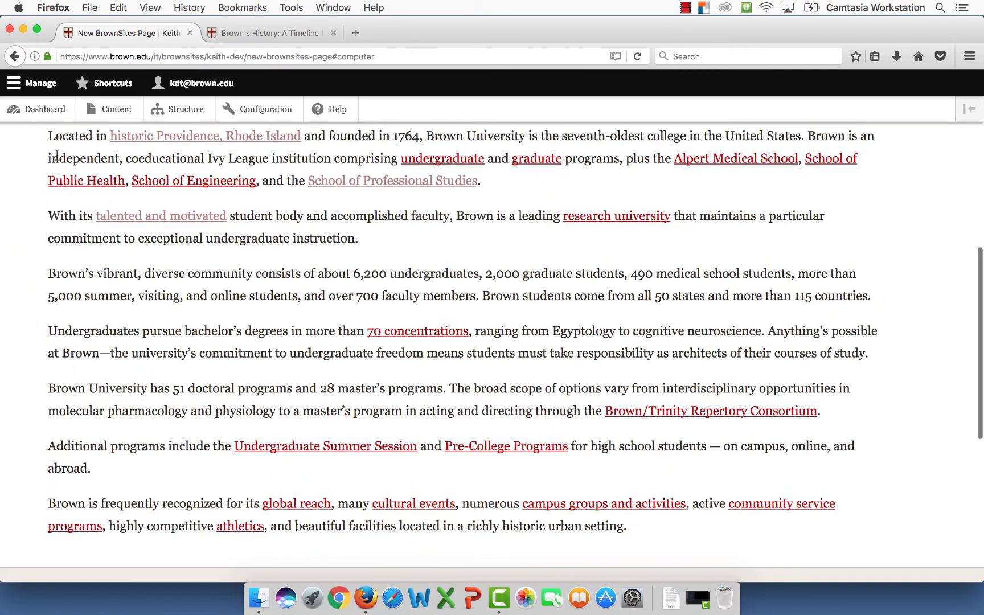
scroll(57, 154, up, 2)
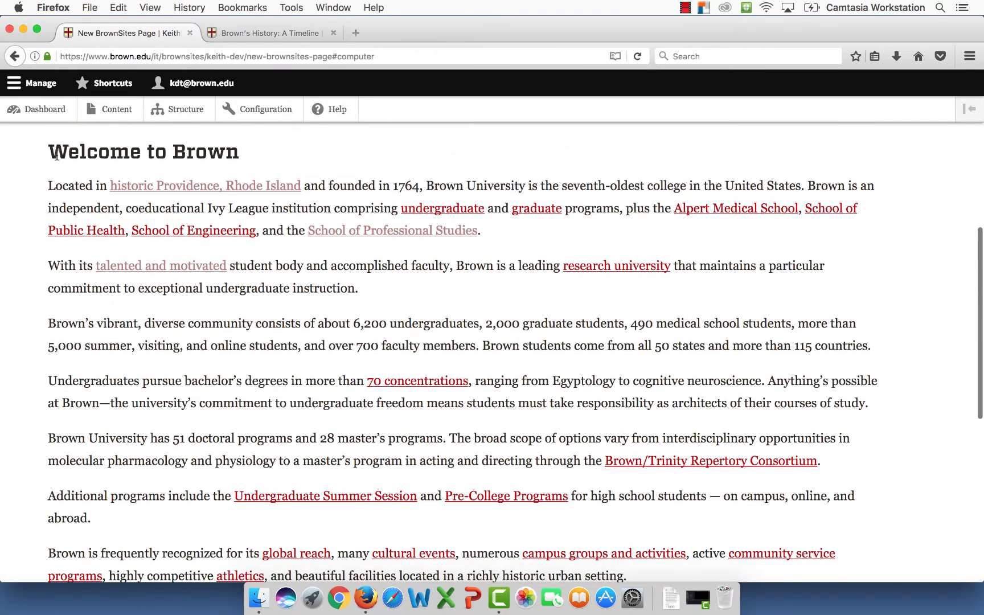
scroll(77, 233, up, 3)
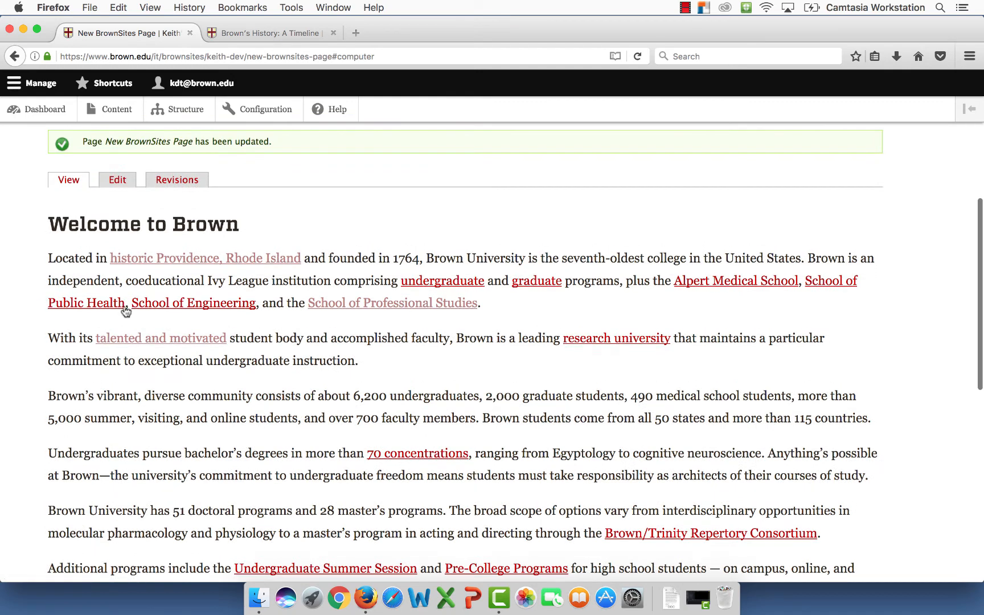
click(146, 343)
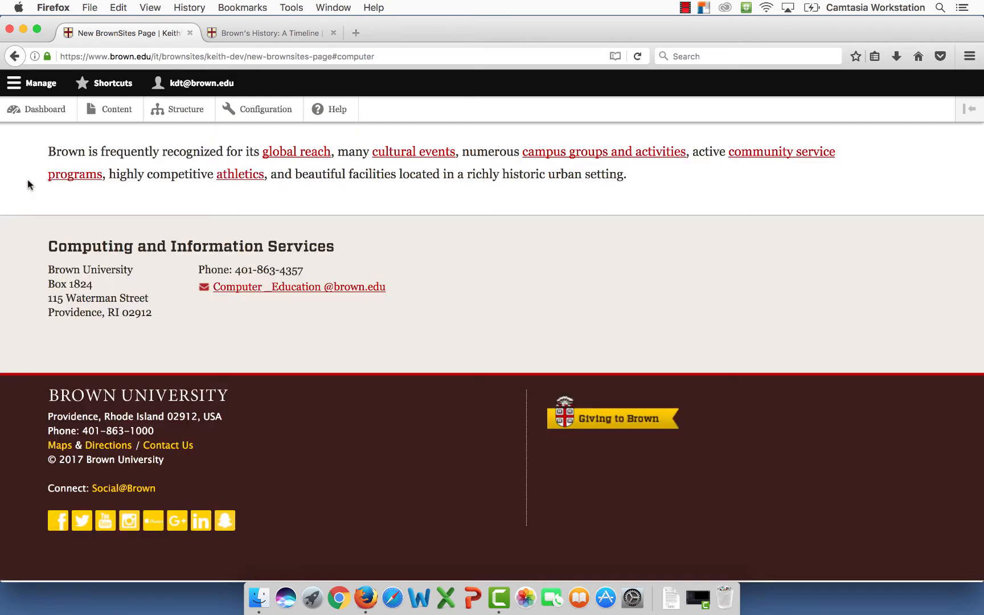
- Return to the top of the page and reopen it for editing
scroll(40, 170, up, 2)
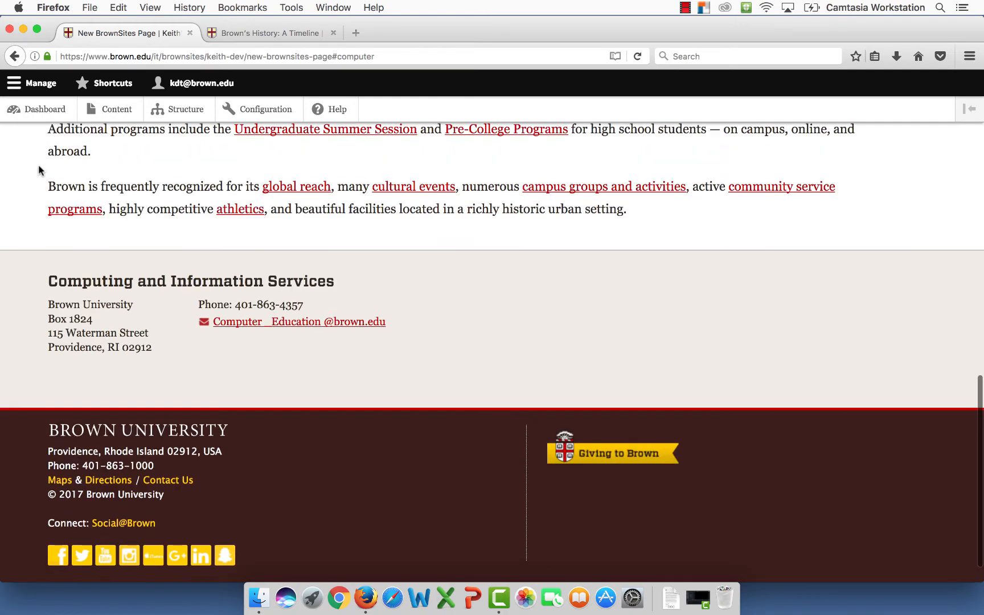
scroll(39, 169, down, 1)
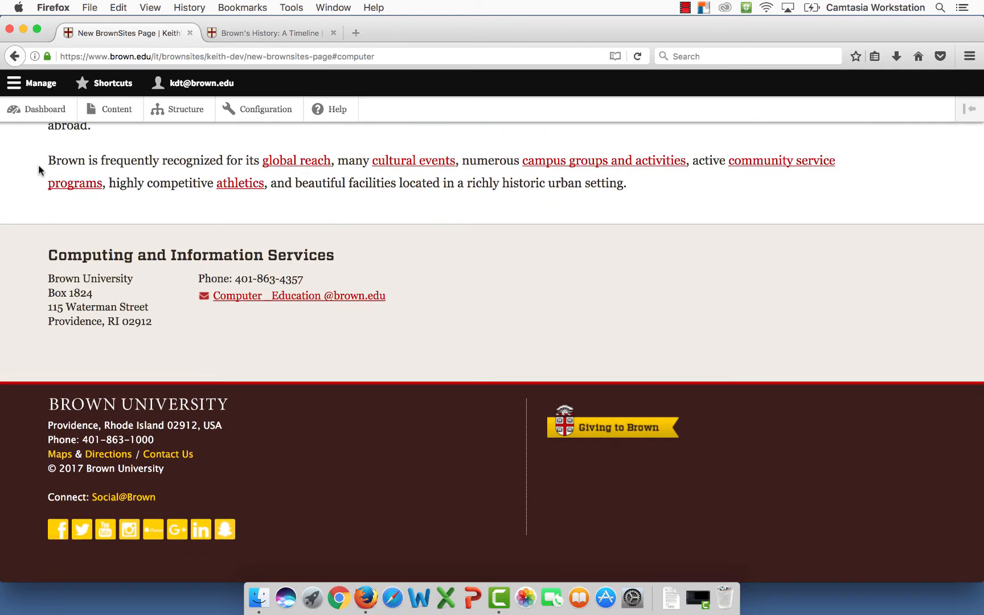
scroll(39, 168, up, 10)
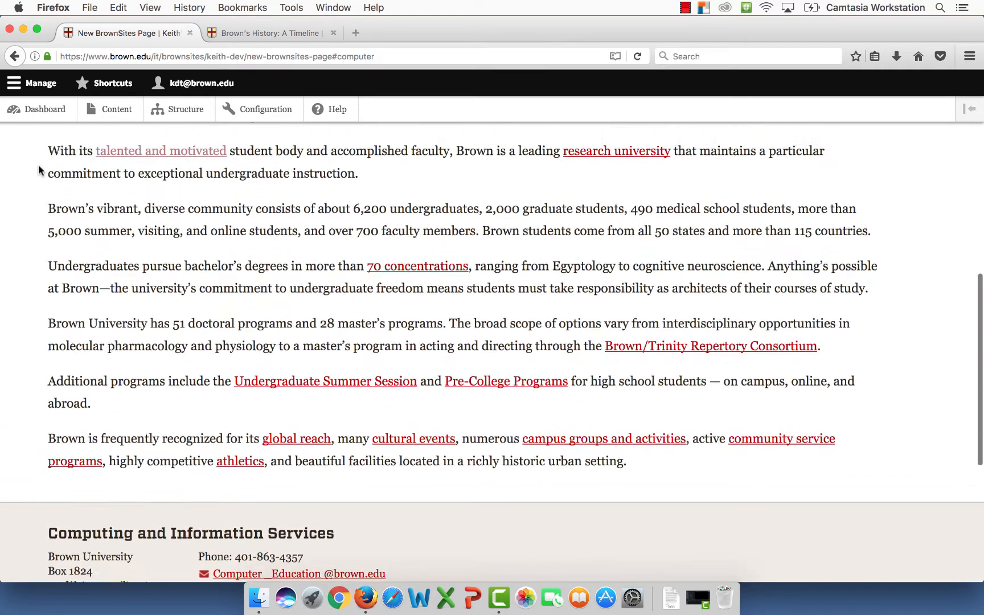
scroll(39, 164, up, 5)
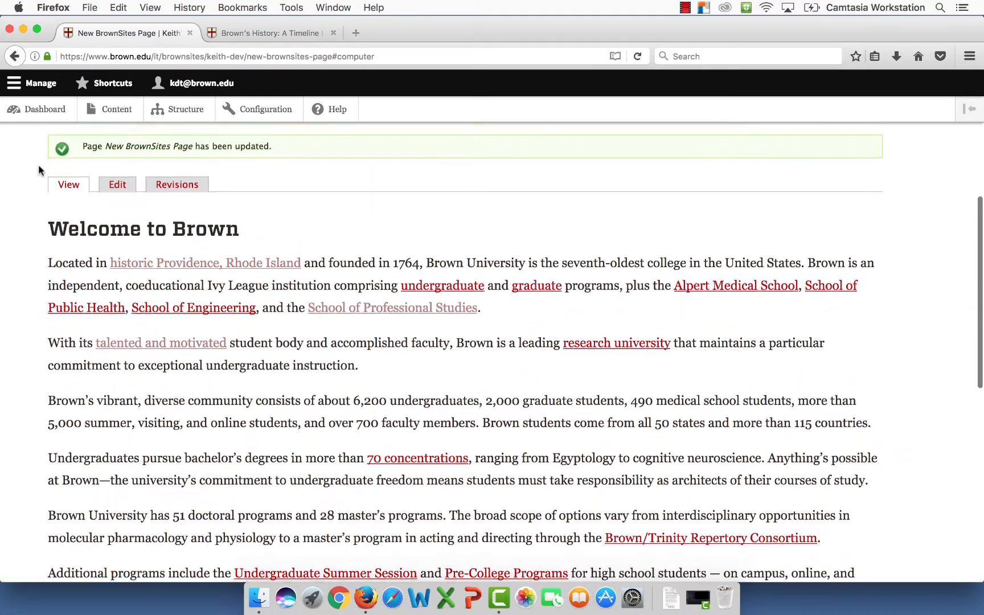
click(117, 196)
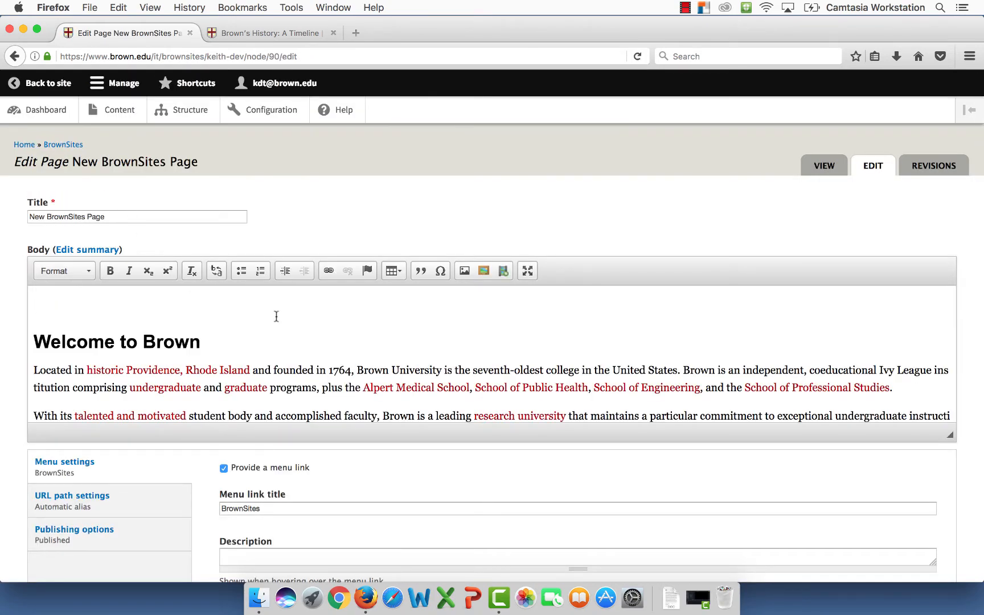
- Select 'Brown's vibrant, diverse community' in the third paragraph and open the Link dialog
scroll(277, 316, down, 2)
scroll(276, 316, down, 5)
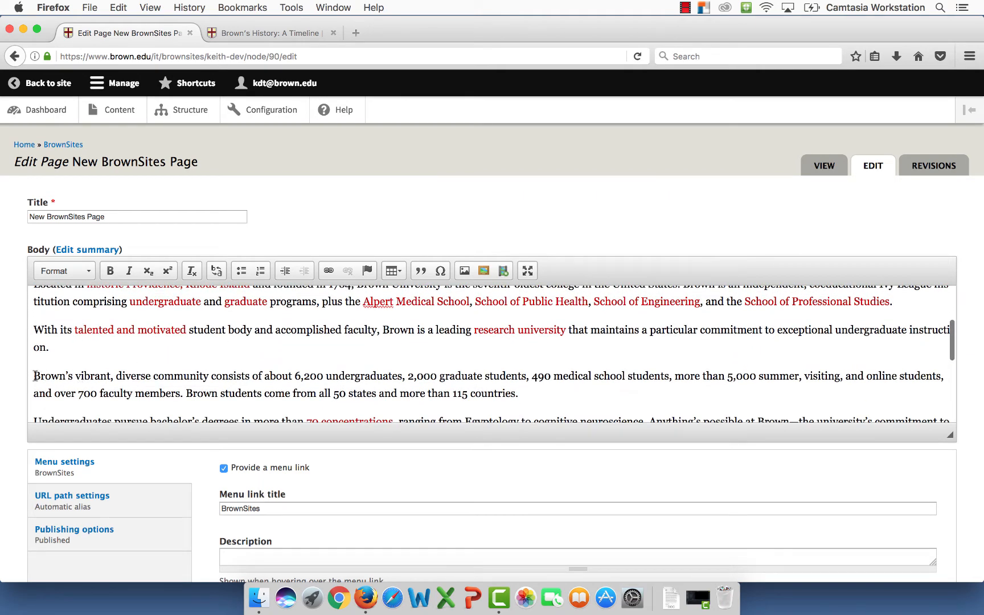
drag(33, 376, 208, 371)
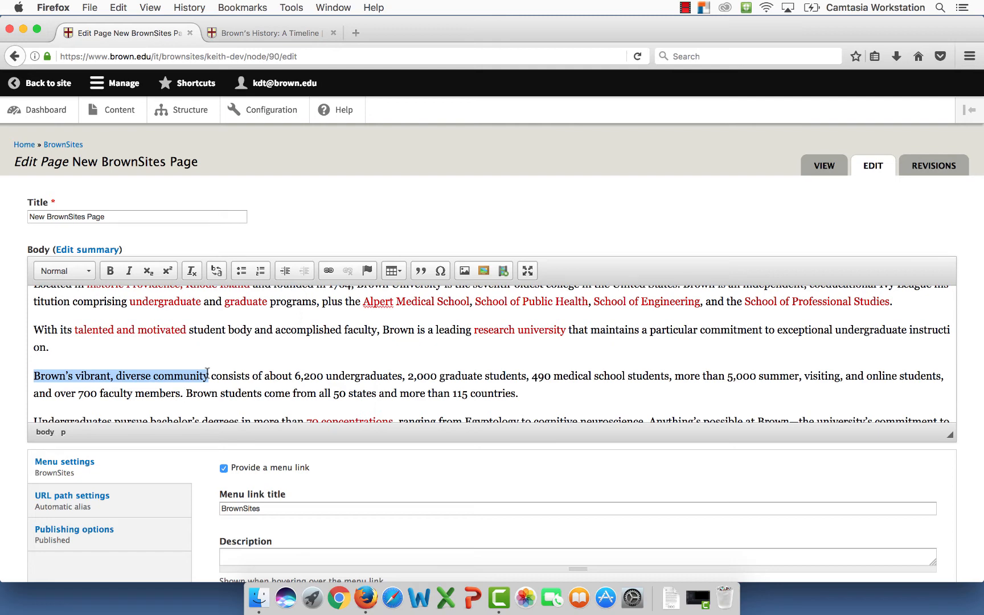
click(329, 271)
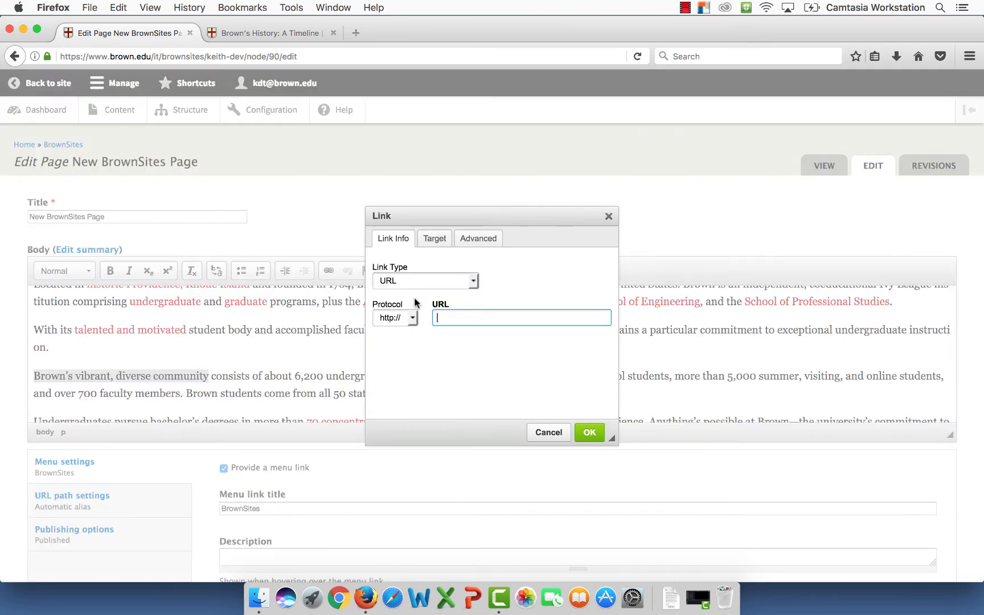
- Set the link type to E-mail and enter the recipient address
click(475, 280)
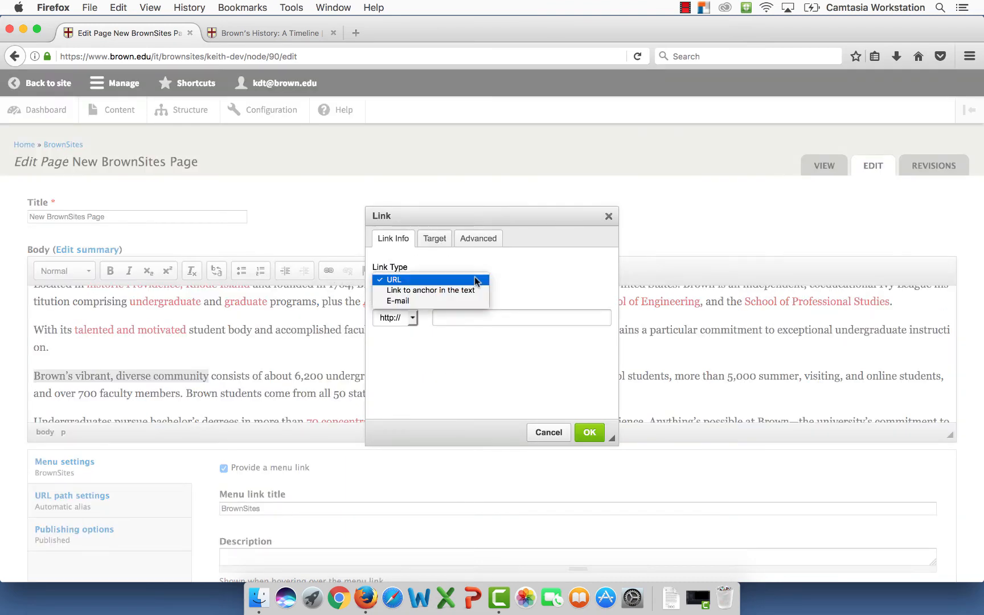
click(419, 302)
click(388, 314)
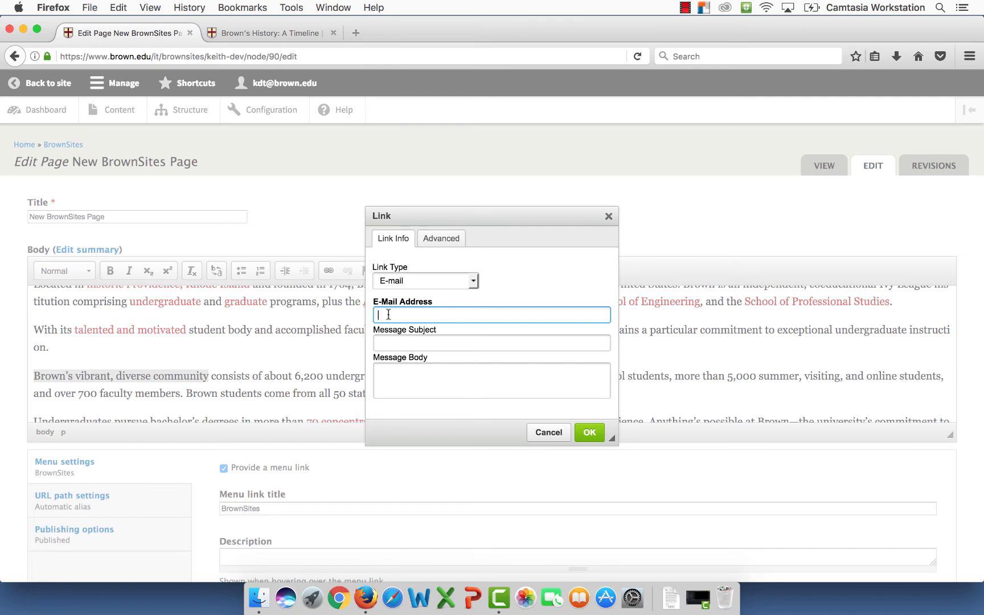
- Add subject 'Thank you' and a thank-you message signed 'Best regards, Computer Education'
click(389, 344)
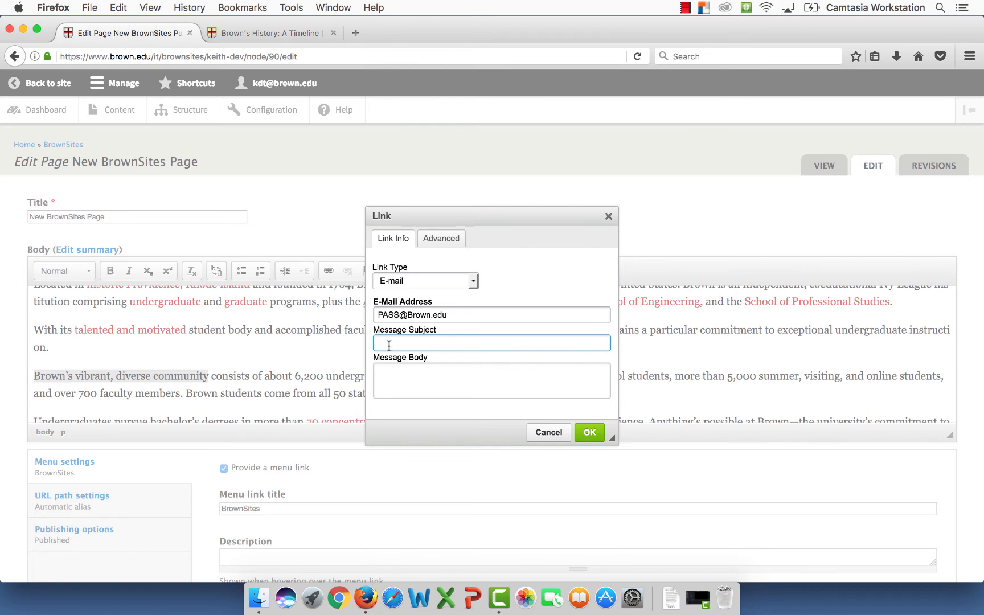
text(Thank you)
click(394, 373)
text(Thank you f)
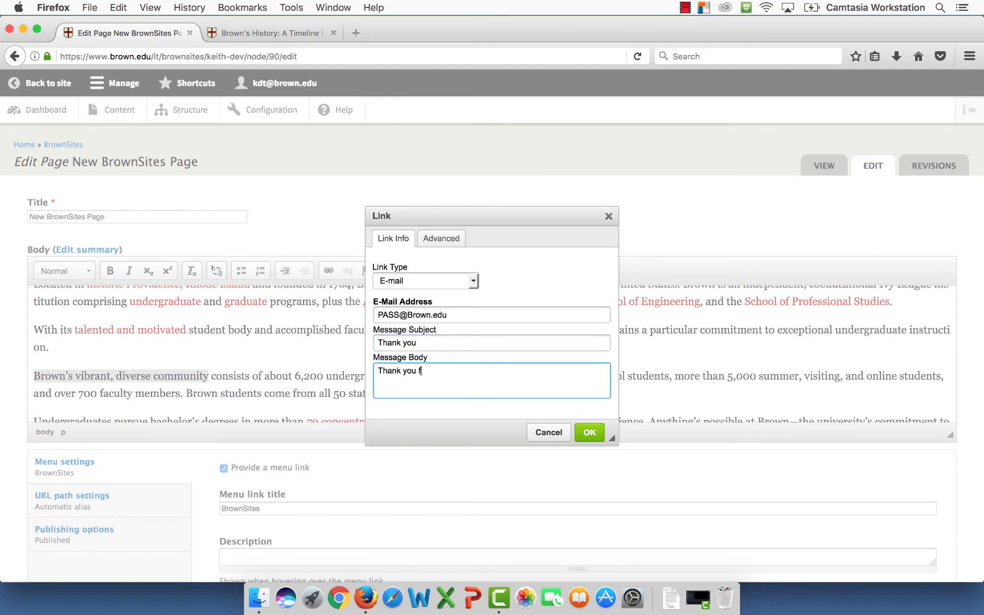
text(or your interest in our training session)
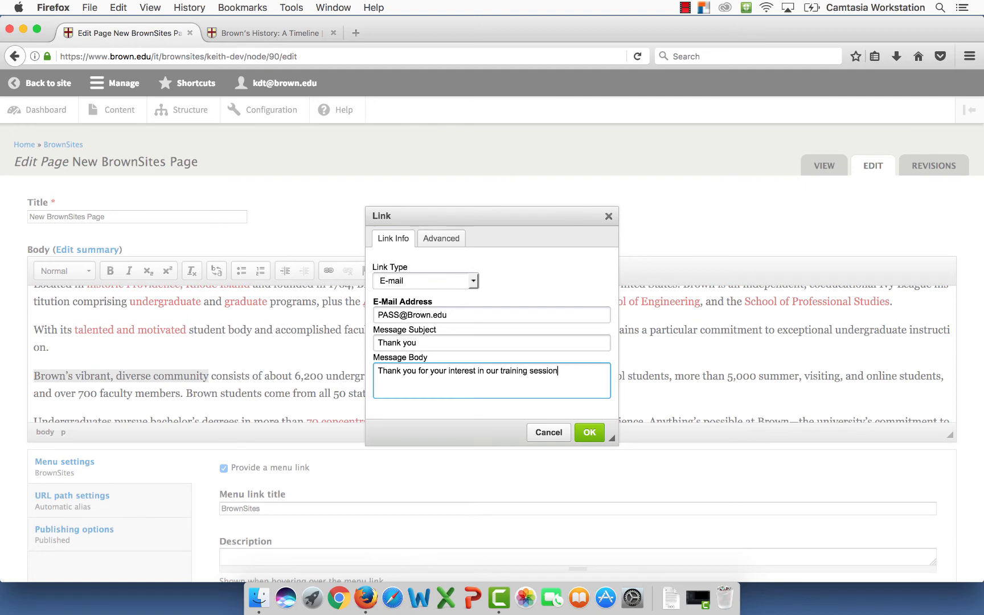
text(s.)
key(Return)
key(Return)
text(Best regards,)
key(Return)
text(Co)
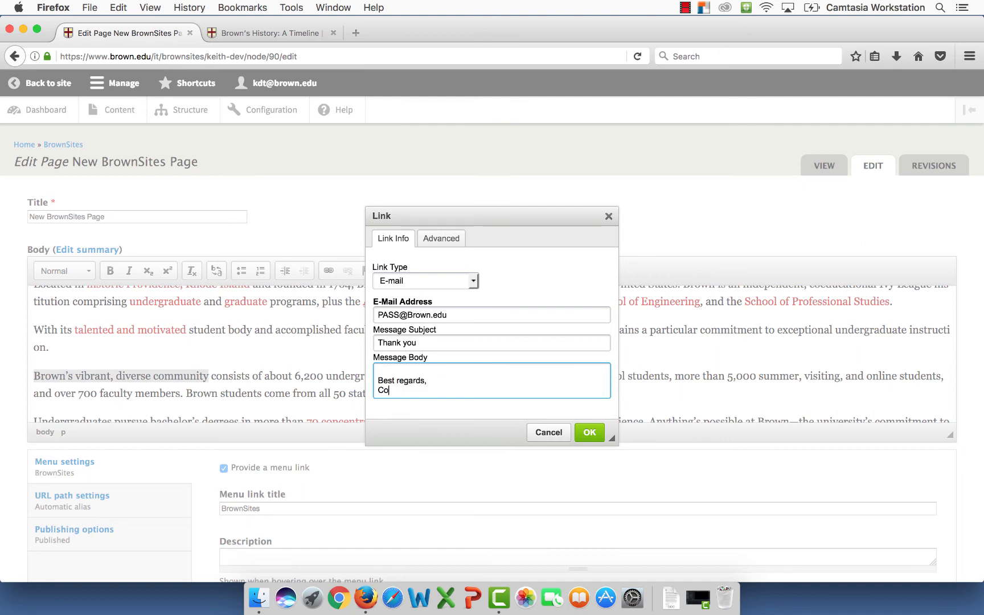
text(mputer Education)
click(589, 433)
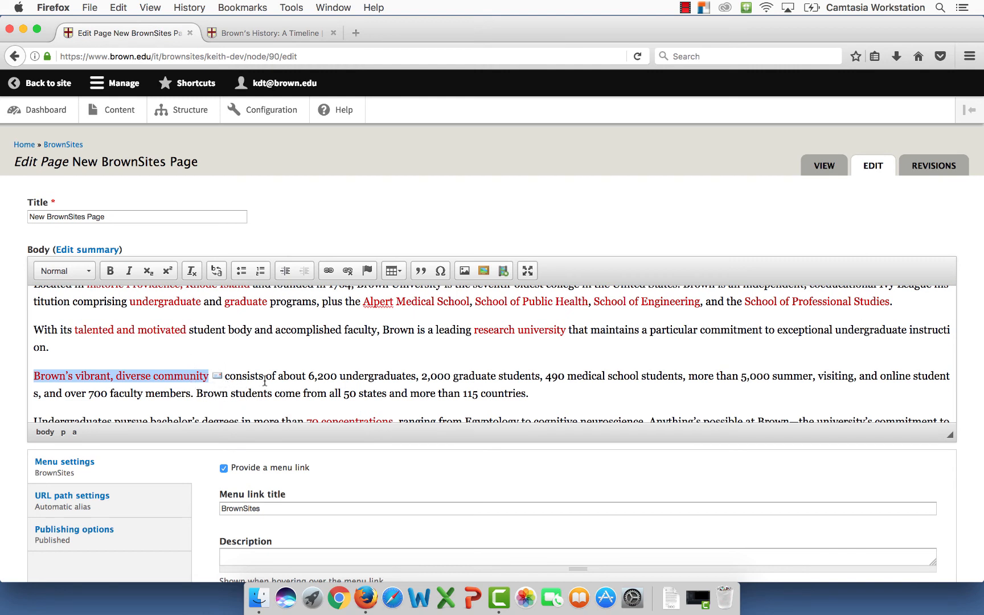
- Save the page and scroll to the new e-mail link on 'Brown's vibrant, diverse community'
scroll(27, 501, down, 5)
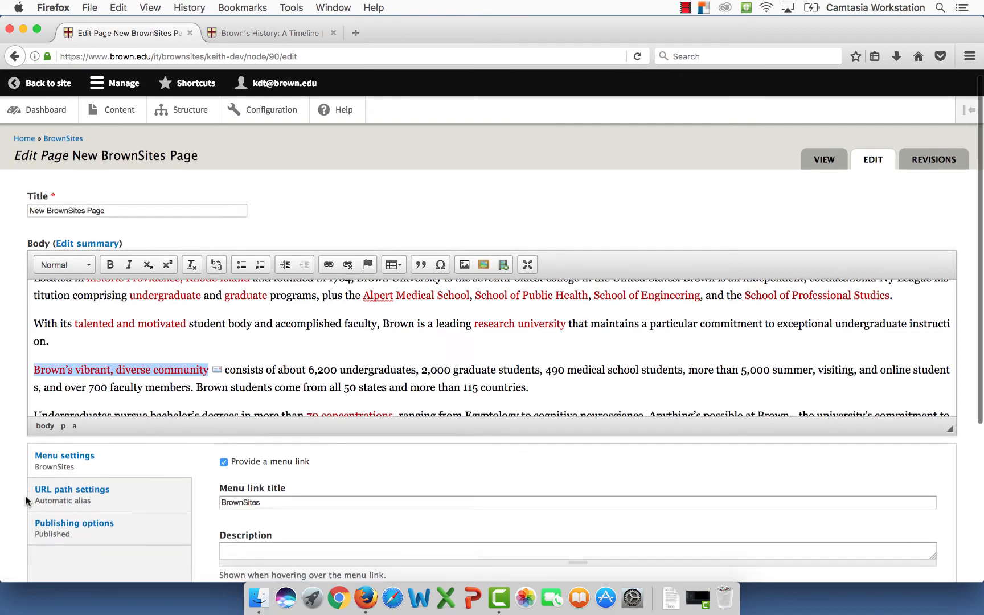
scroll(27, 501, down, 2)
click(46, 528)
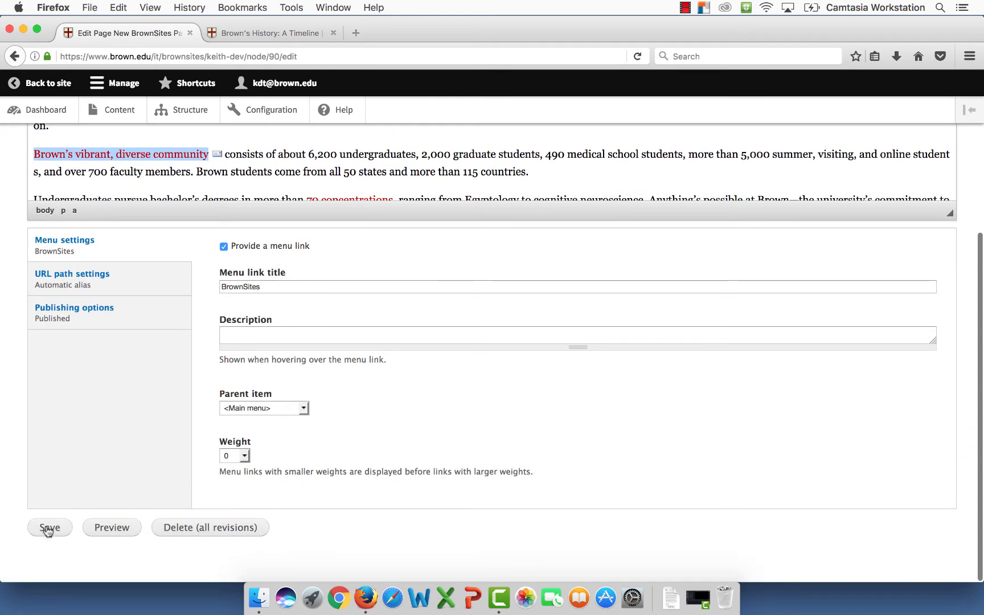
scroll(25, 491, down, 8)
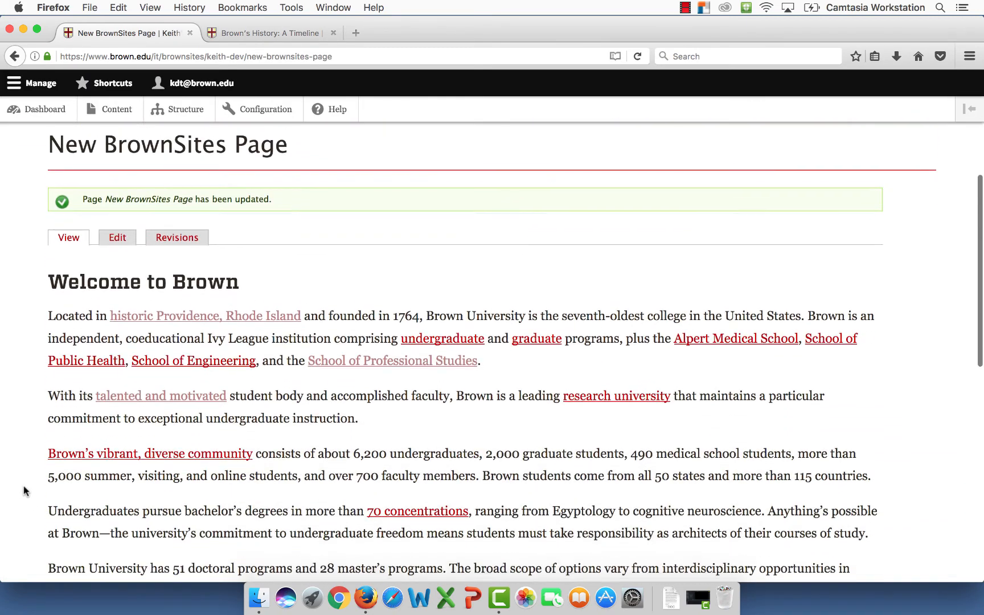
scroll(23, 486, down, 2)
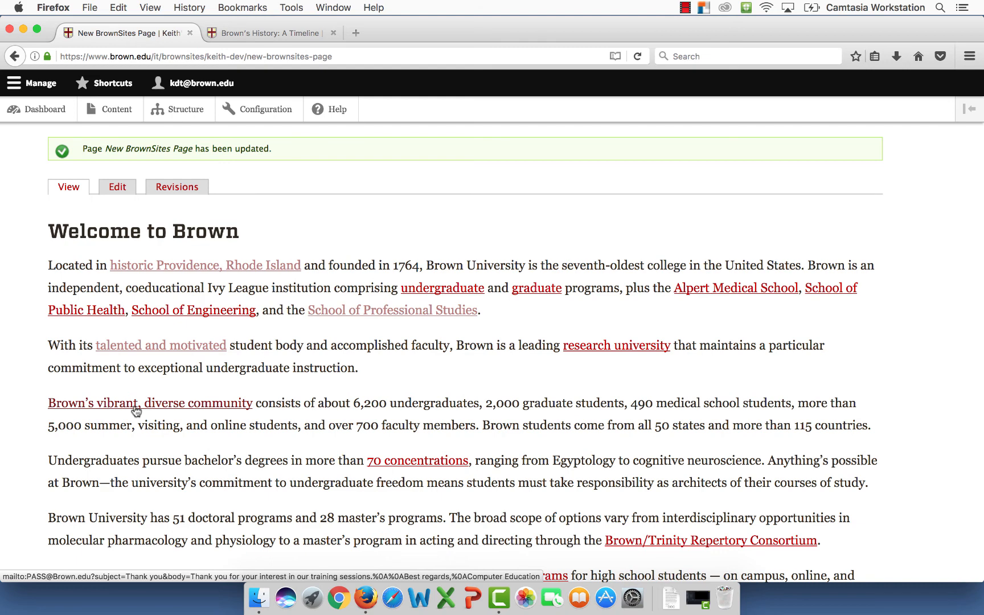
click(135, 406)
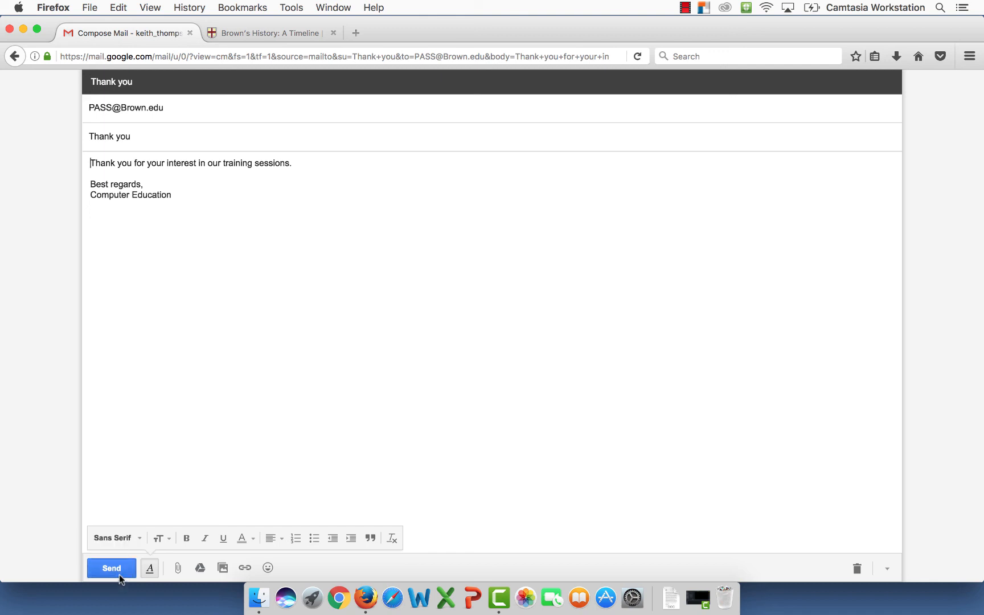
click(13, 57)
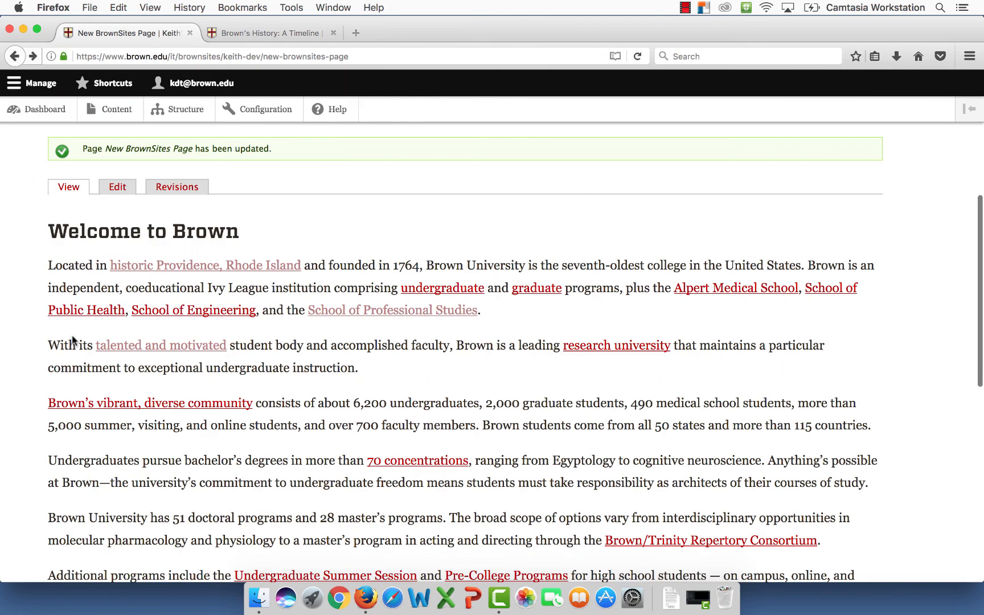